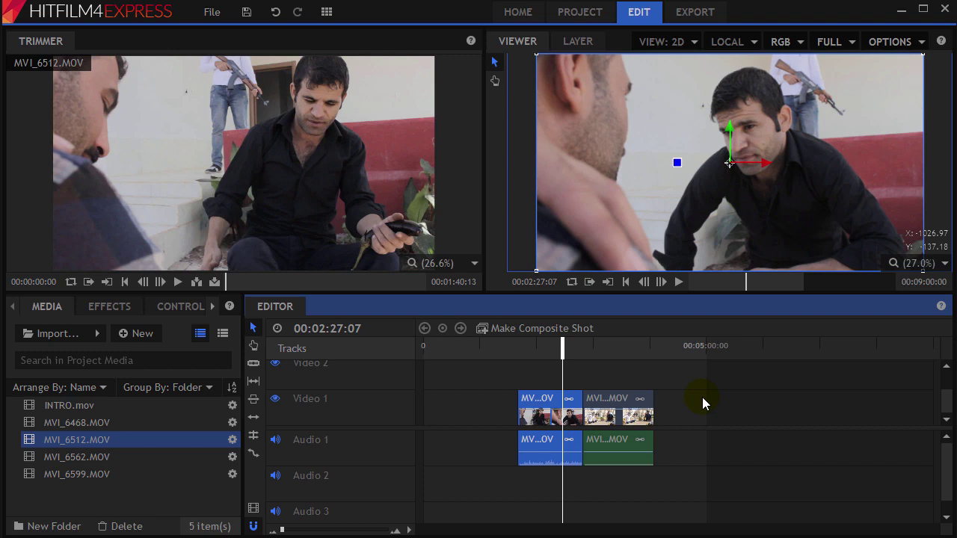
- Zoom the editor timeline in to the seconds around the playhead and back out to show both clips
left_click(705, 397)
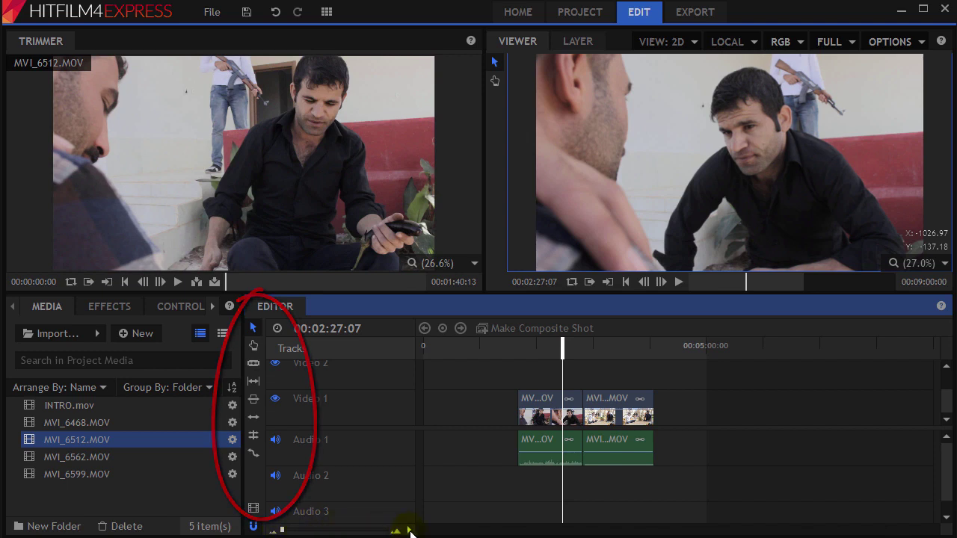
left_click(537, 447)
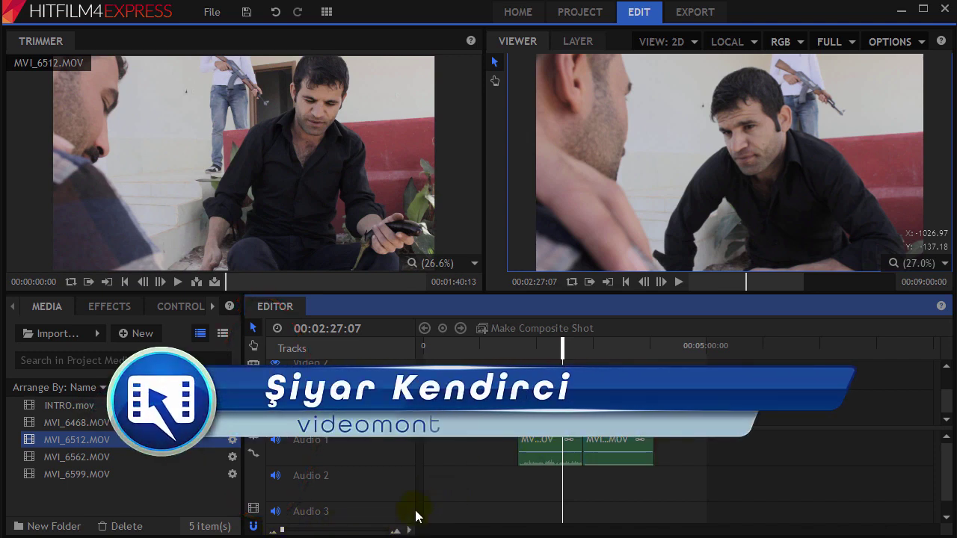
left_click_drag(323, 532, 306, 531)
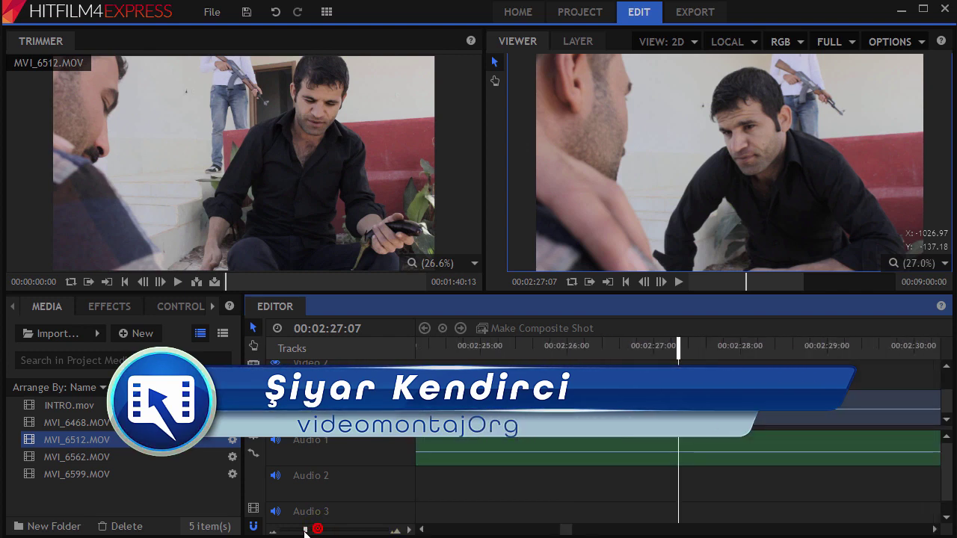
left_click_drag(305, 531, 282, 532)
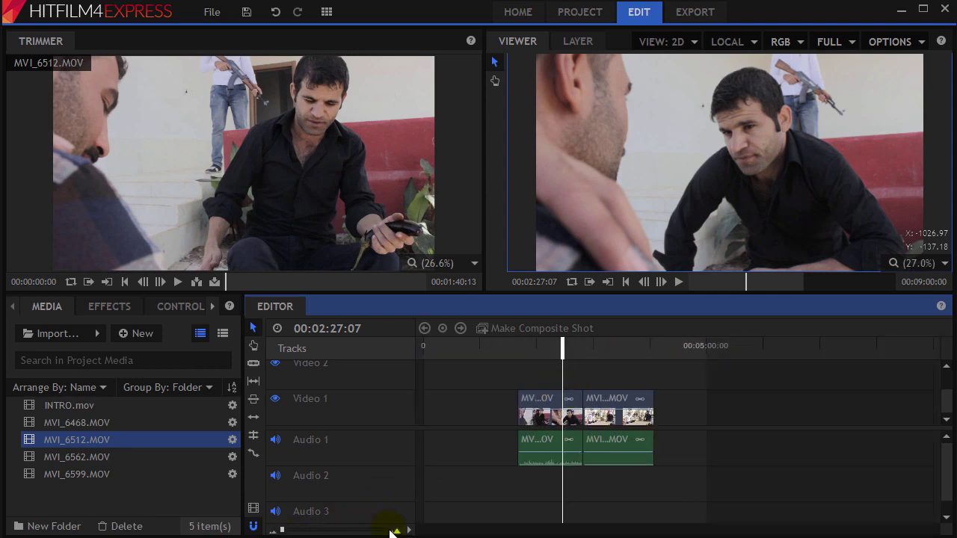
left_click(396, 532)
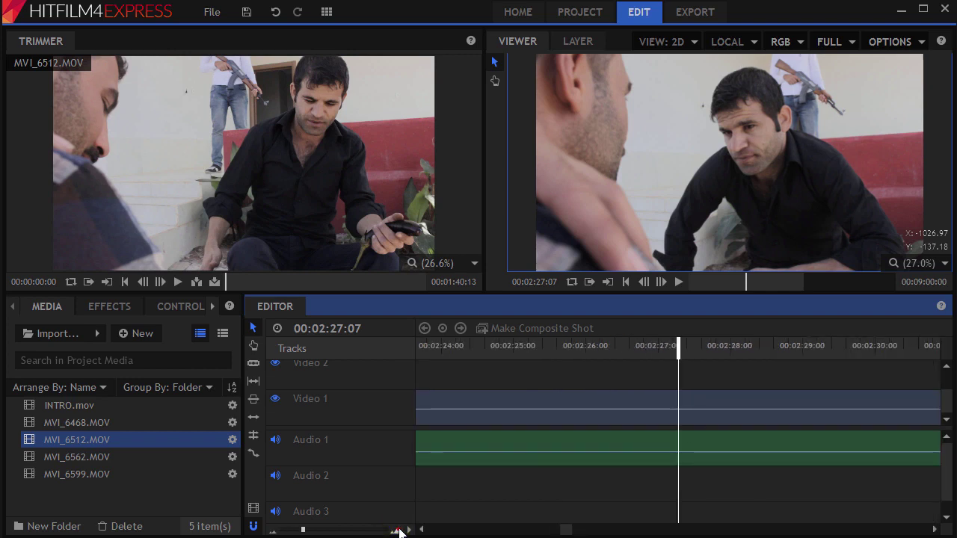
left_click(303, 533)
scroll(306, 532, "down", 5)
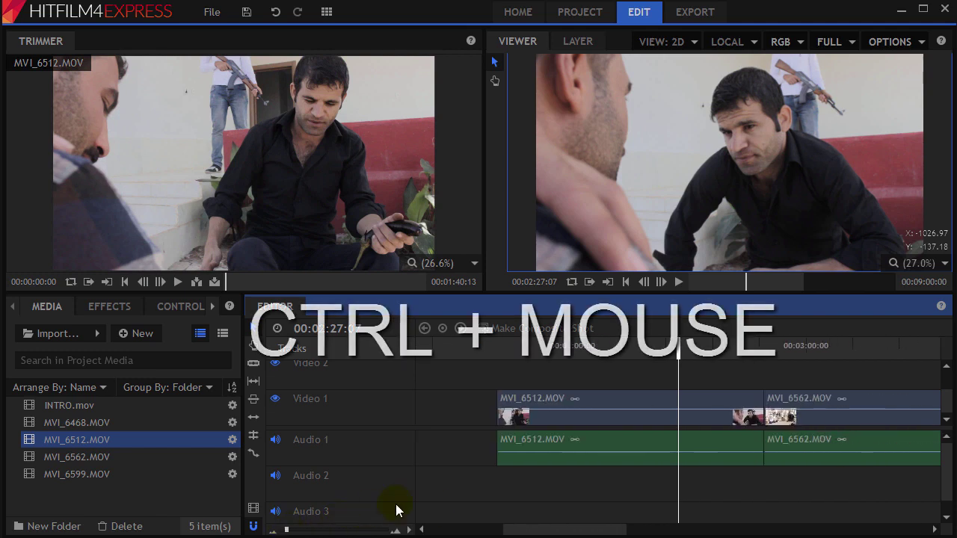
scroll(647, 414, "up", 4)
scroll(643, 419, "down", 4)
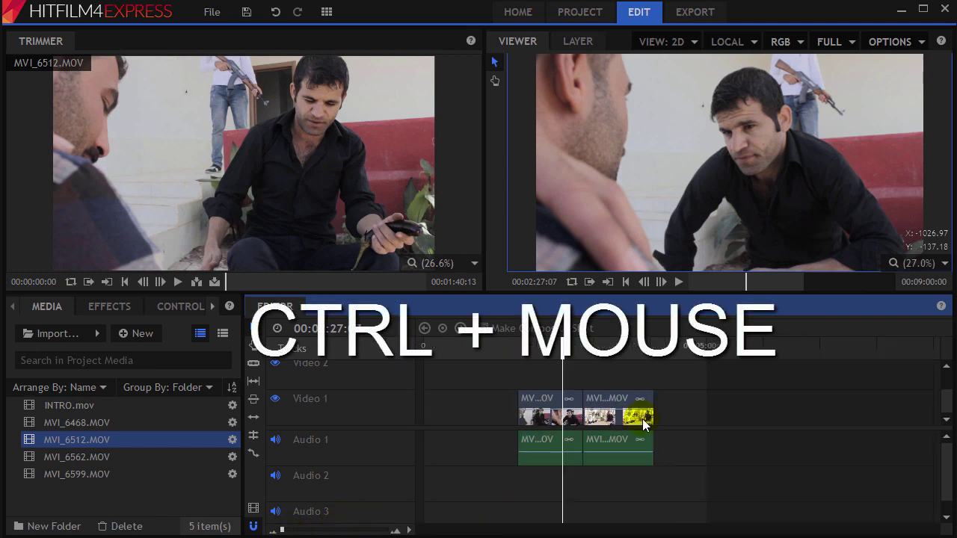
scroll(643, 418, "up", 4)
scroll(643, 419, "down", 4)
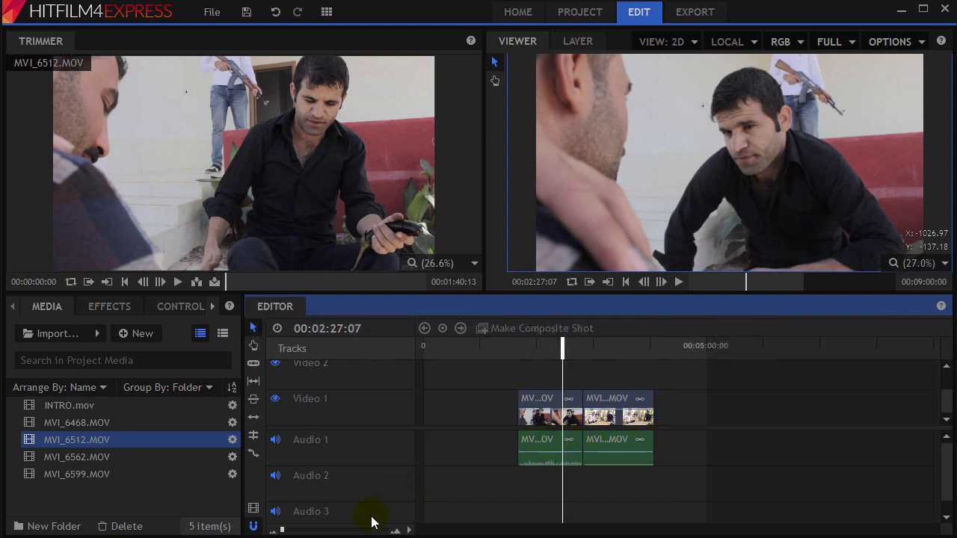
- Select the MVI_6512.MOV clip and set the video track size to Small and then to Large
left_click(554, 422)
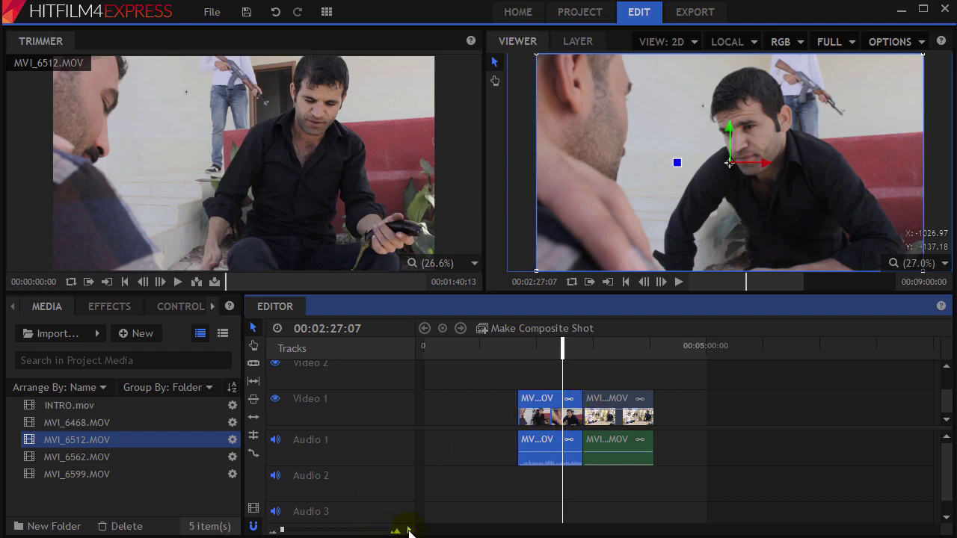
left_click(409, 531)
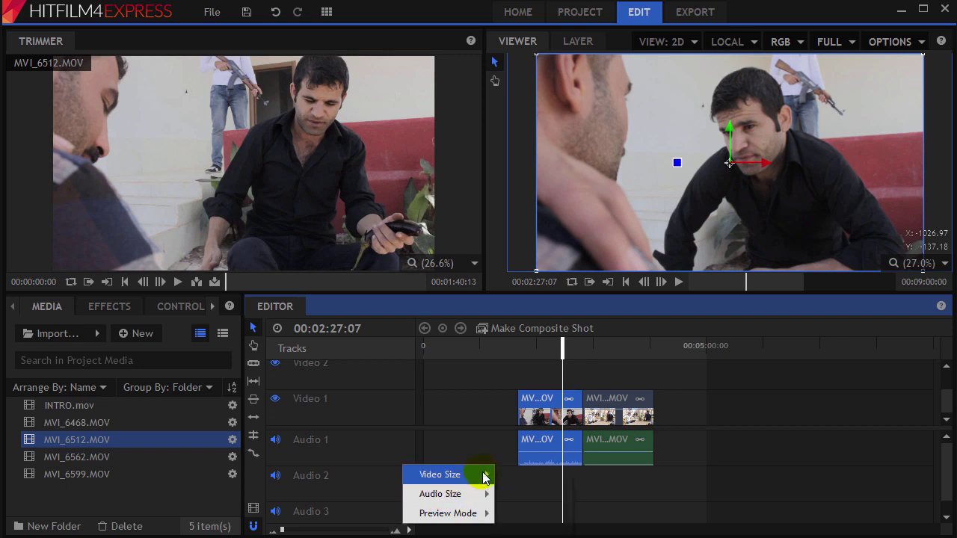
left_click(509, 475)
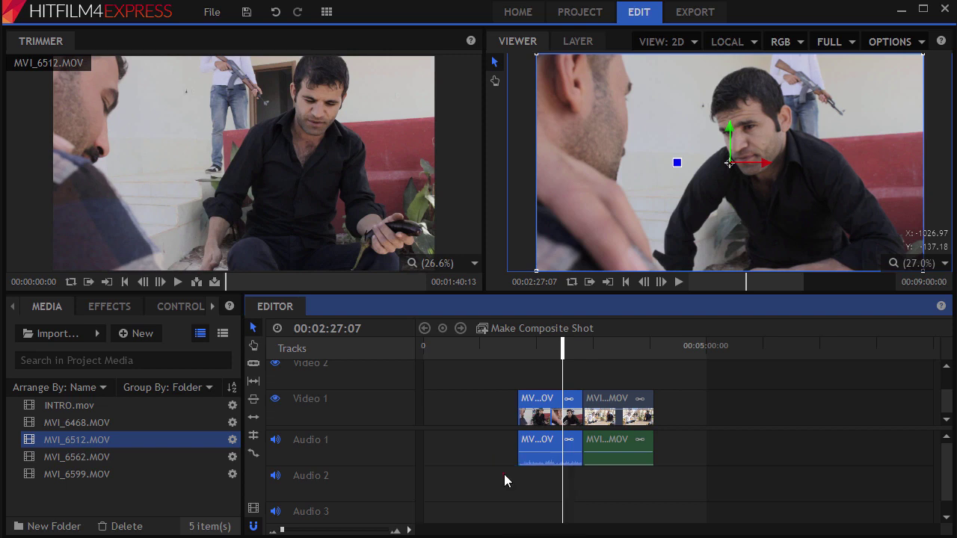
left_click(409, 531)
mouse_move(479, 475)
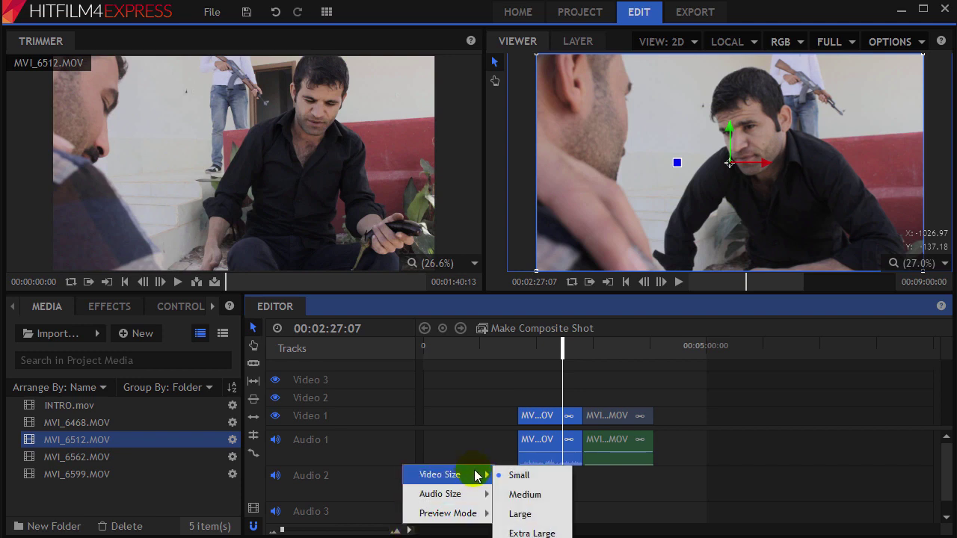
left_click(517, 514)
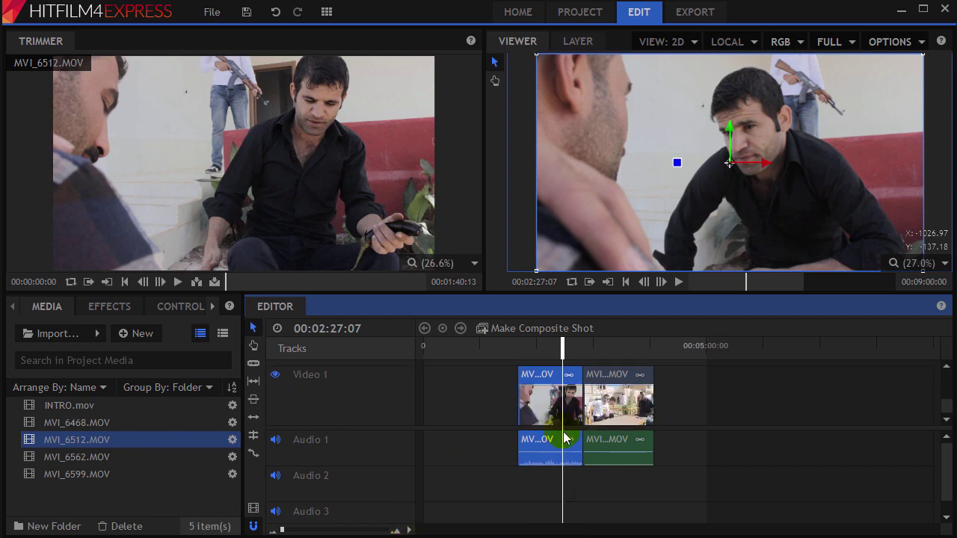
- Enlarge the video tracks to Extra Large, and then reduce them to Small
left_click(409, 531)
mouse_move(458, 475)
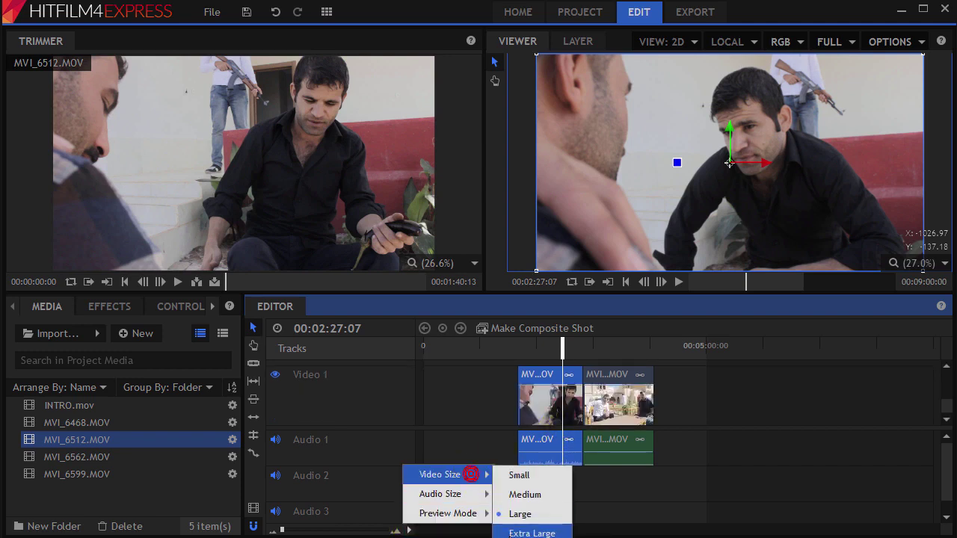
left_click(512, 534)
left_click(409, 531)
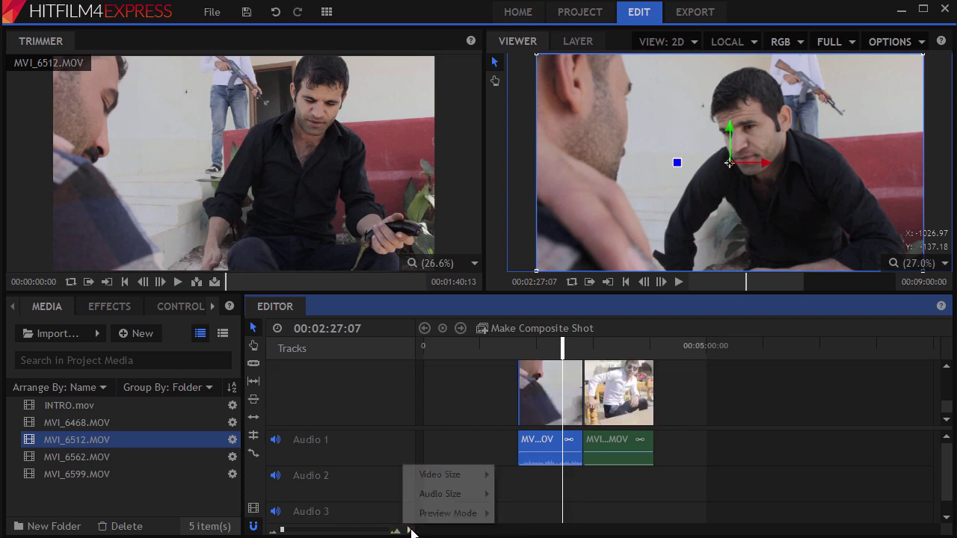
mouse_move(484, 474)
left_click(513, 482)
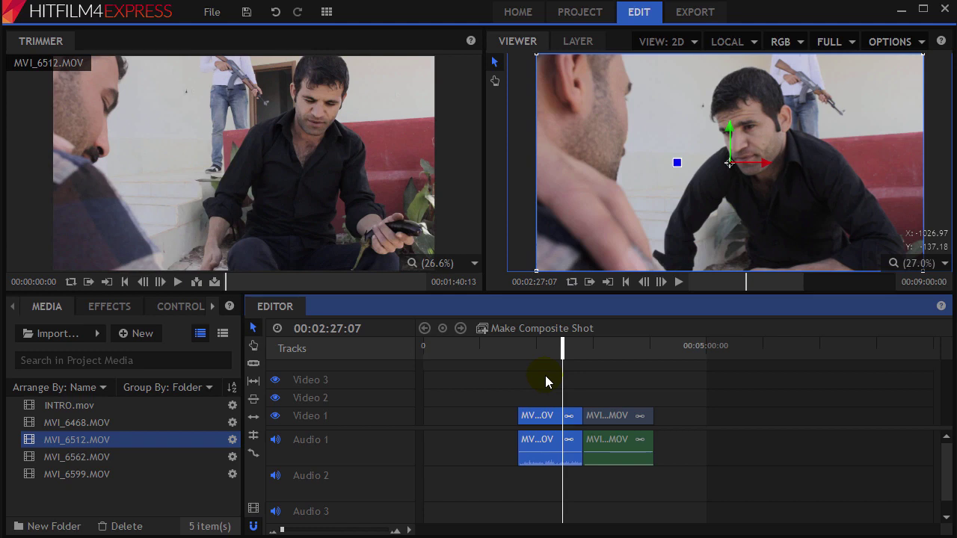
- Set the audio track size to Small and the video track size to Medium
left_click(411, 531)
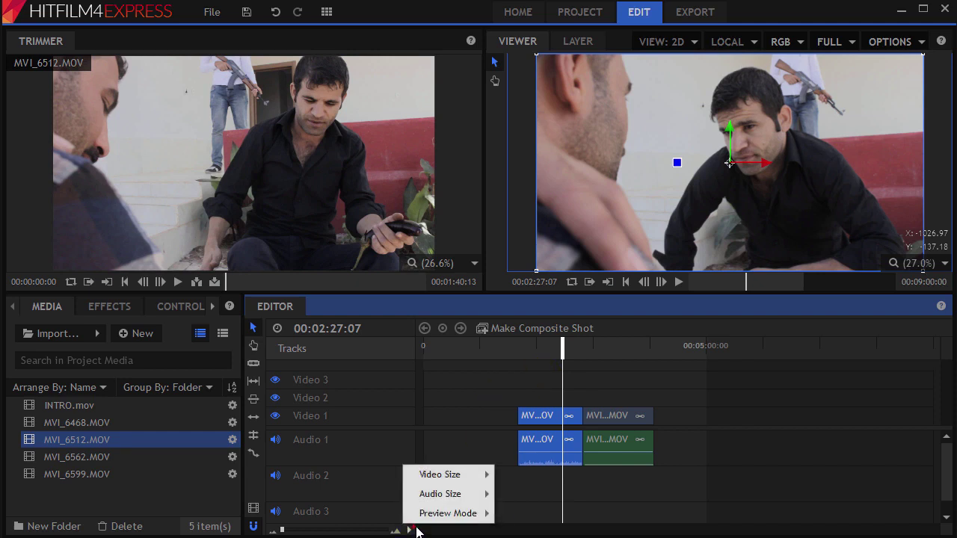
mouse_move(449, 494)
left_click(520, 495)
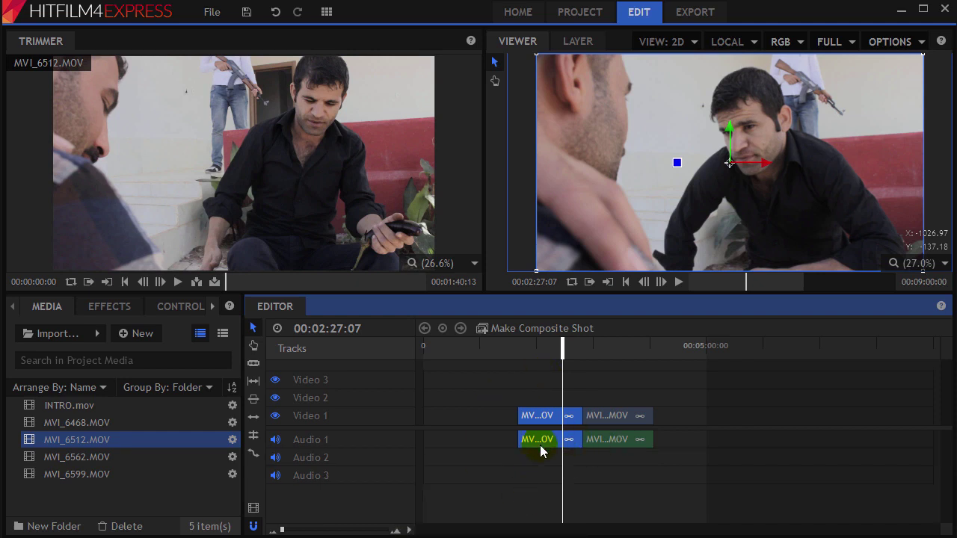
left_click(411, 531)
mouse_move(449, 475)
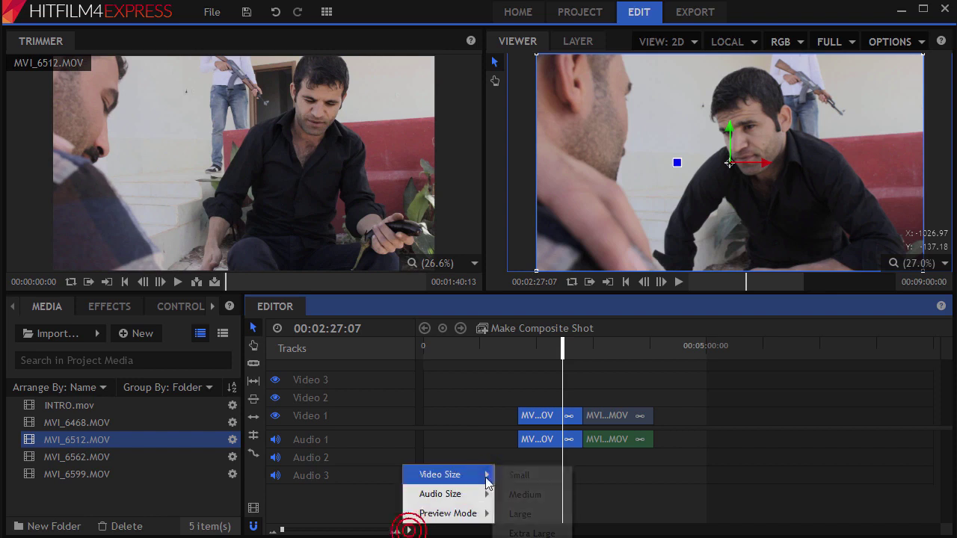
left_click(528, 495)
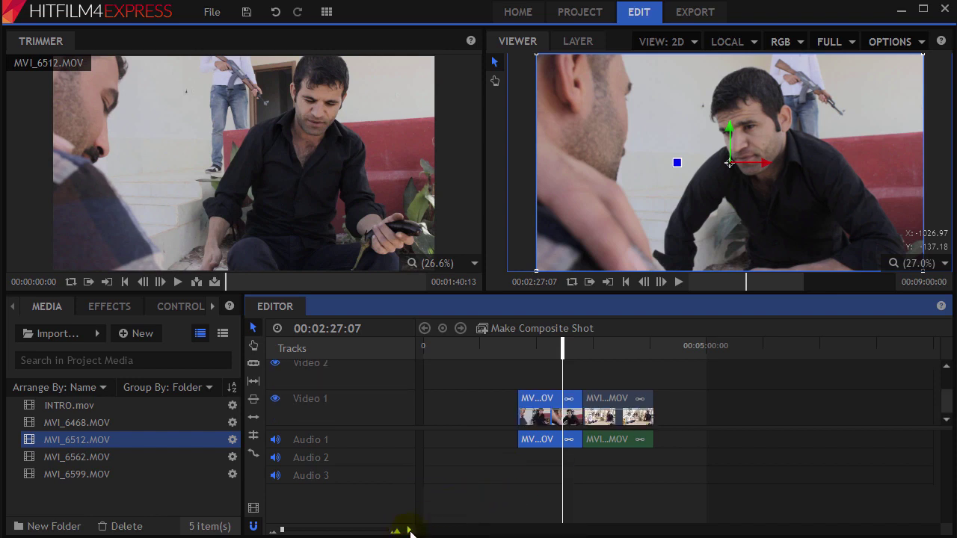
- Set the timeline clips' preview mode to None and select the MVI_6562.MOV clip
left_click(410, 530)
mouse_move(428, 517)
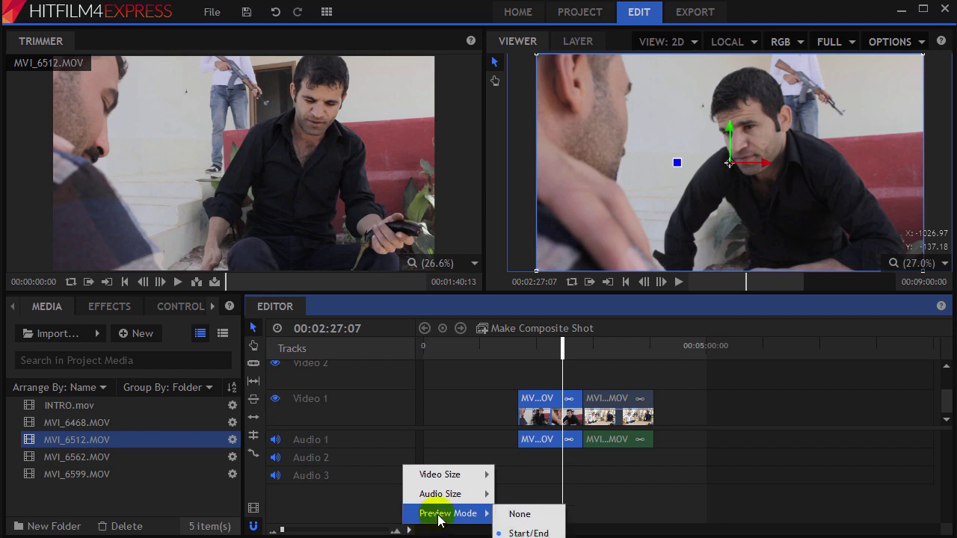
left_click(517, 514)
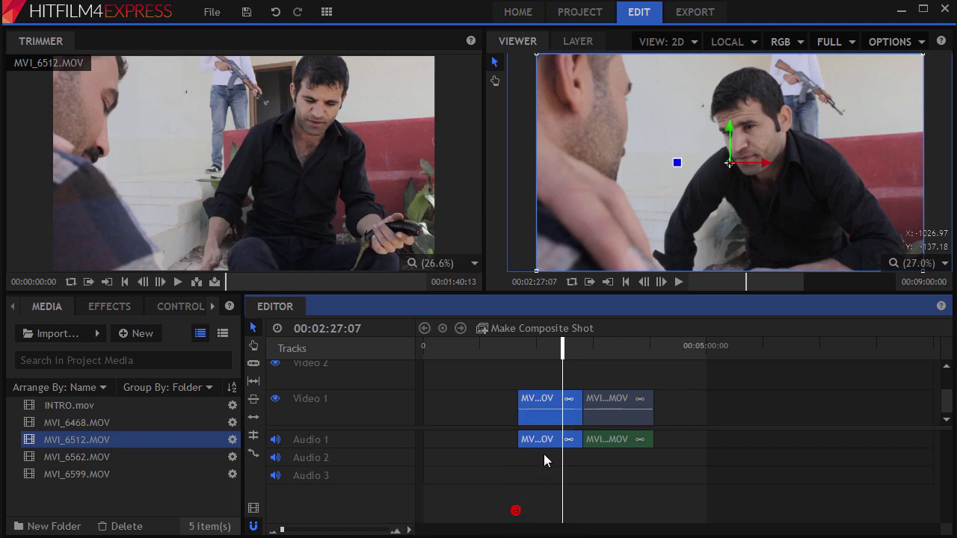
left_click(610, 415)
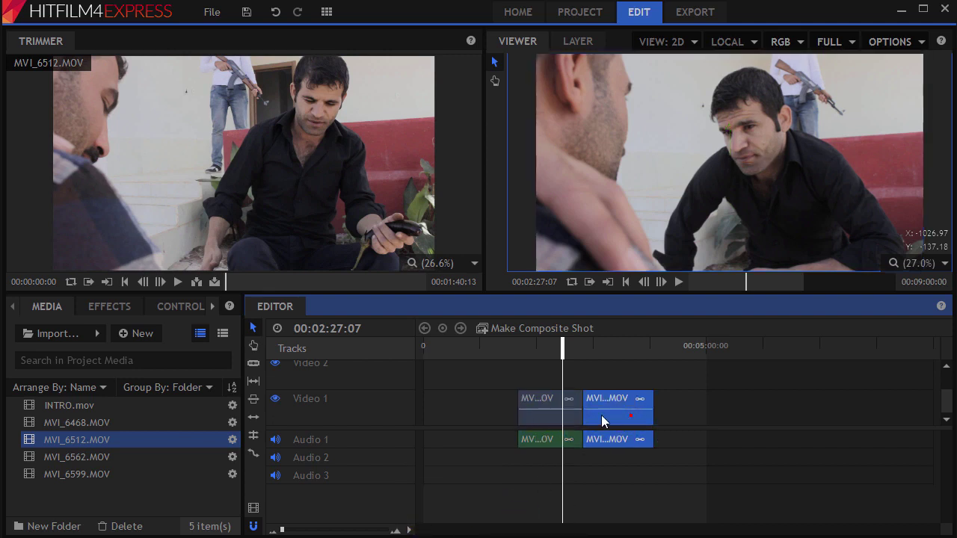
left_click(576, 416)
left_click(617, 411)
- Set the timeline clips' preview mode to Start/End
left_click(410, 530)
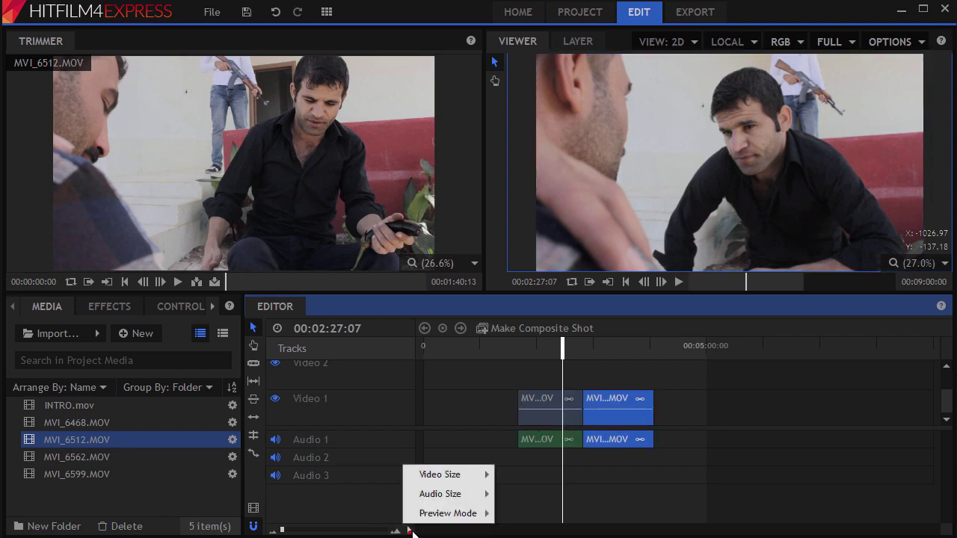
mouse_move(475, 517)
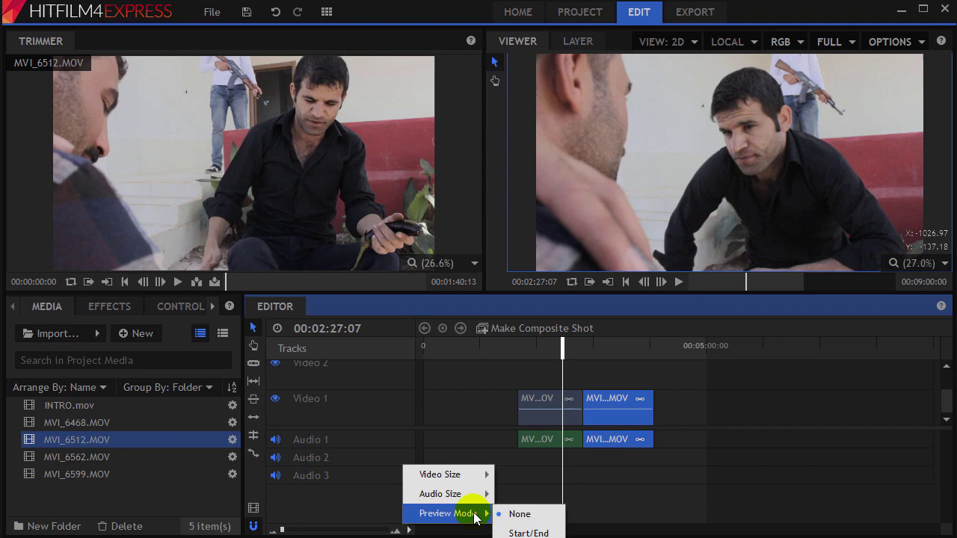
left_click(526, 533)
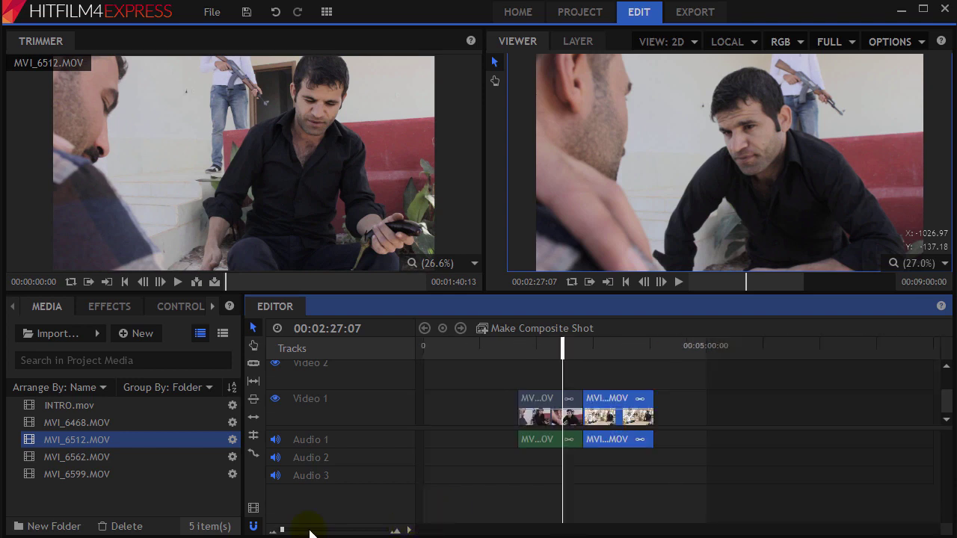
- Select MVI_6512.MOV and set the preview mode that shows thumbnails along the full length of the timeline clips
scroll(282, 532, "up", 5)
scroll(282, 532, "down", 3)
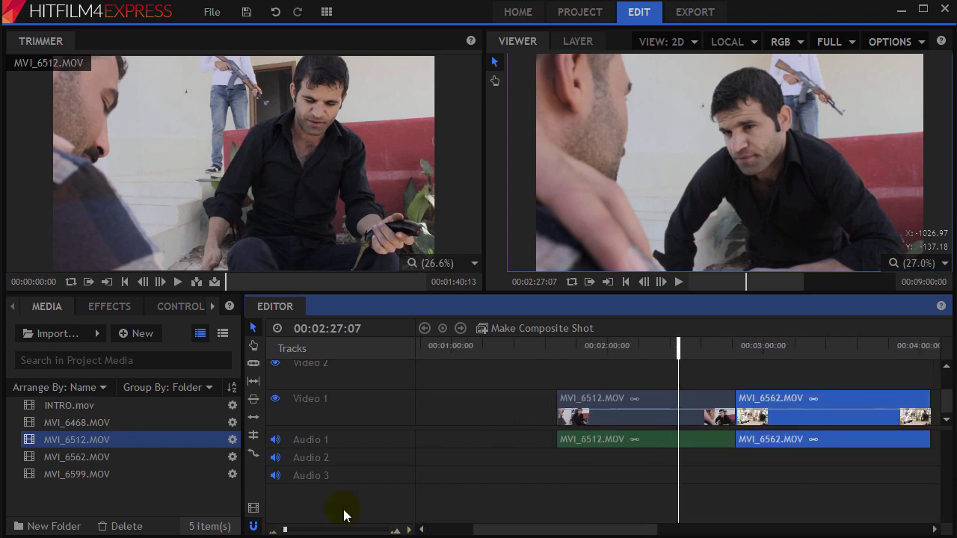
left_click(567, 425)
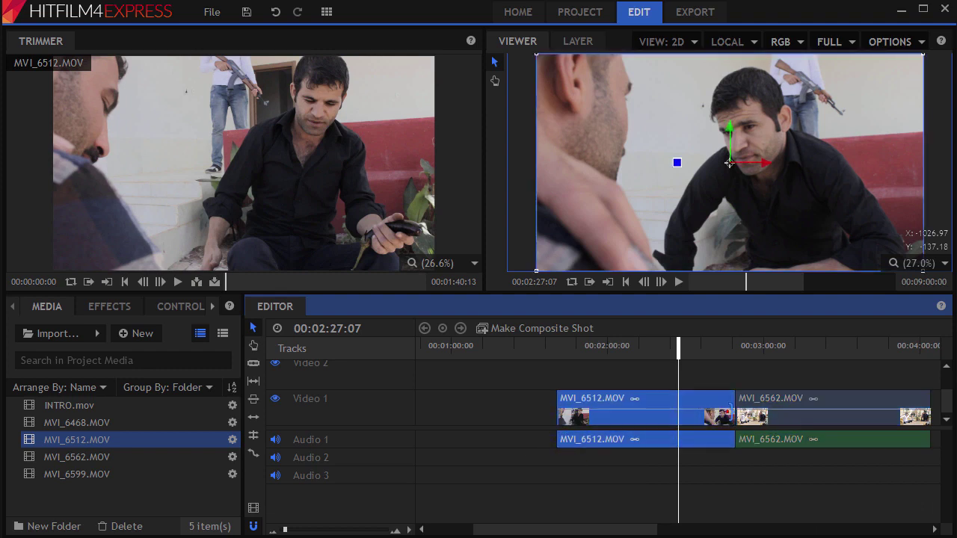
left_click(411, 531)
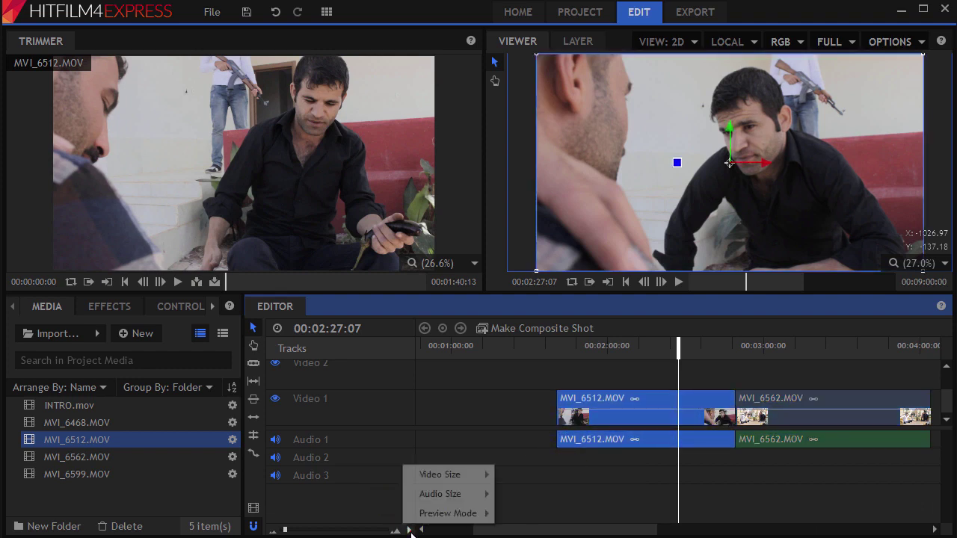
left_click(444, 513)
left_click(527, 534)
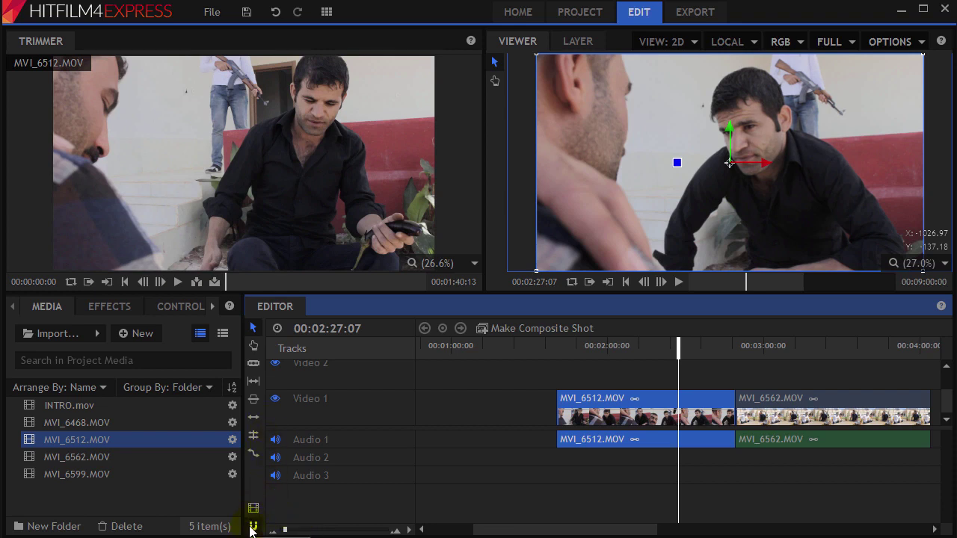
- With snapping off, move MVI_6512.MOV earlier to leave a gap before MVI_6562.MOV, and place the playhead at 00:02:32:01 by its end
left_click_drag(691, 407, 647, 403)
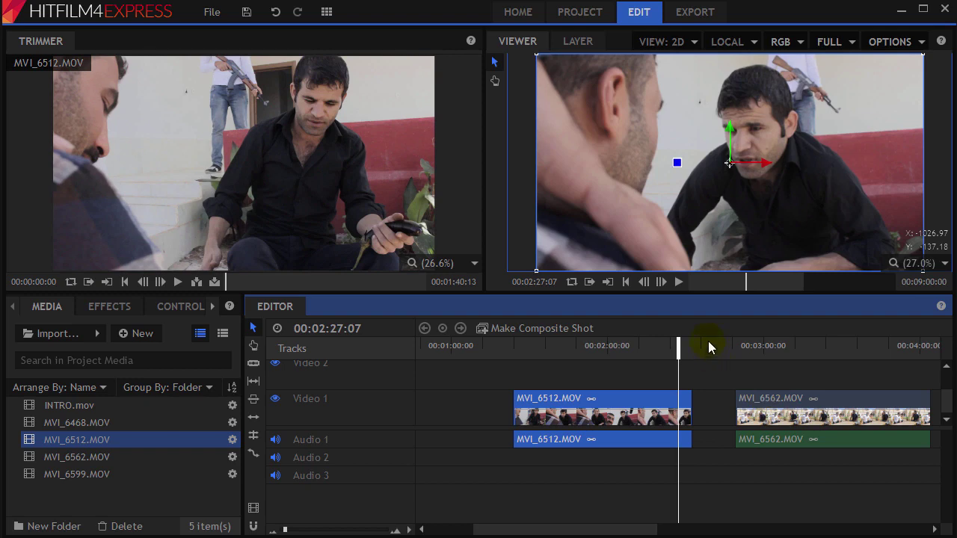
left_click_drag(708, 341, 687, 350)
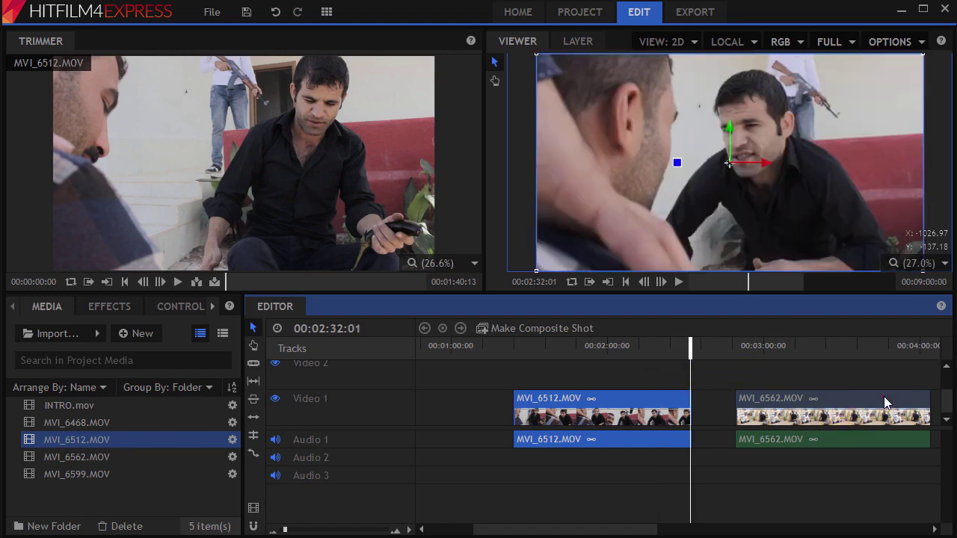
- Move MVI_6562.MOV earlier, turn snapping on to align its start with the end of MVI_6512.MOV, and select MVI_6512.MOV
mouse_move(884, 398)
left_mouse_down()
mouse_move(807, 410)
mouse_move(872, 410)
left_mouse_up()
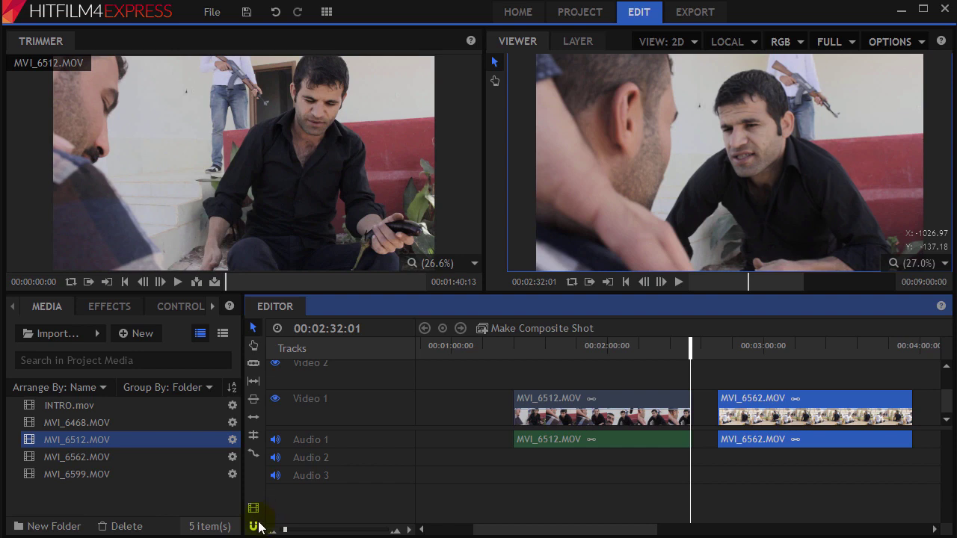
left_click(253, 526)
left_click_drag(833, 402, 804, 415)
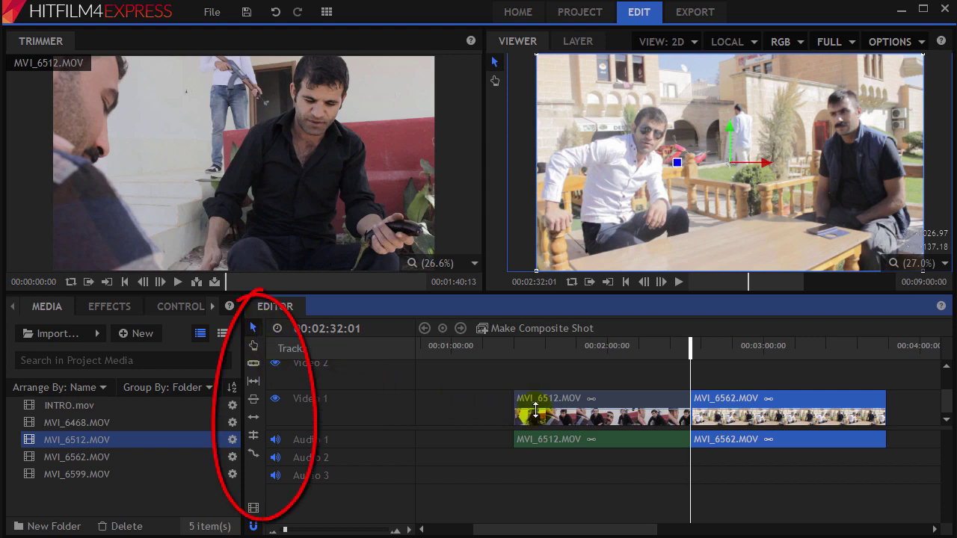
left_click(533, 409)
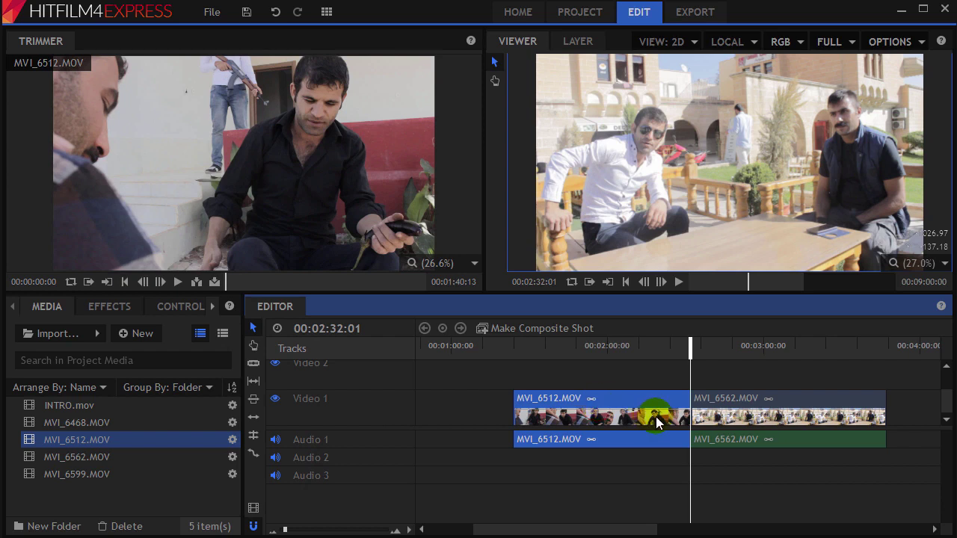
- Select MVI_6562.MOV and MVI_6512.MOV alternately on the timeline with the Selection tool, ending on MVI_6512.MOV
left_click(709, 397)
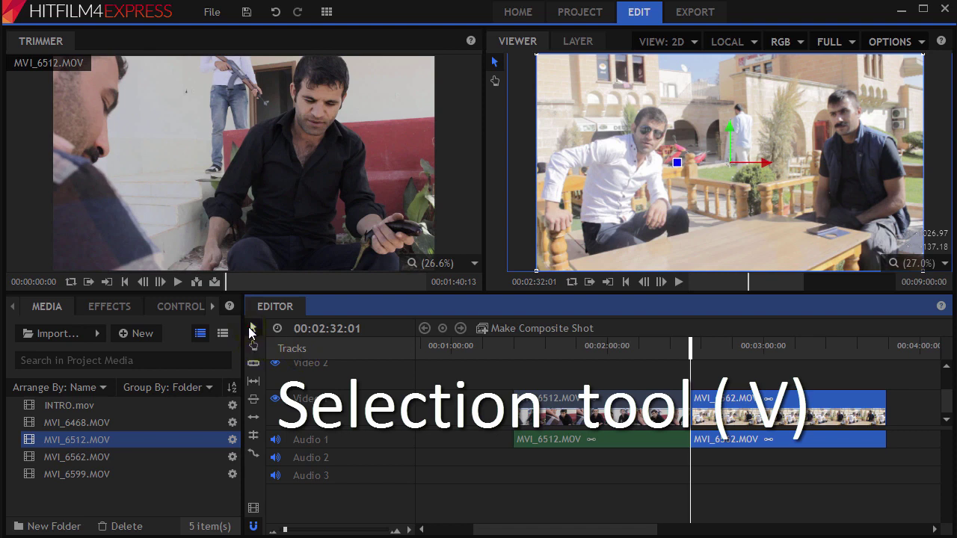
left_click(649, 419)
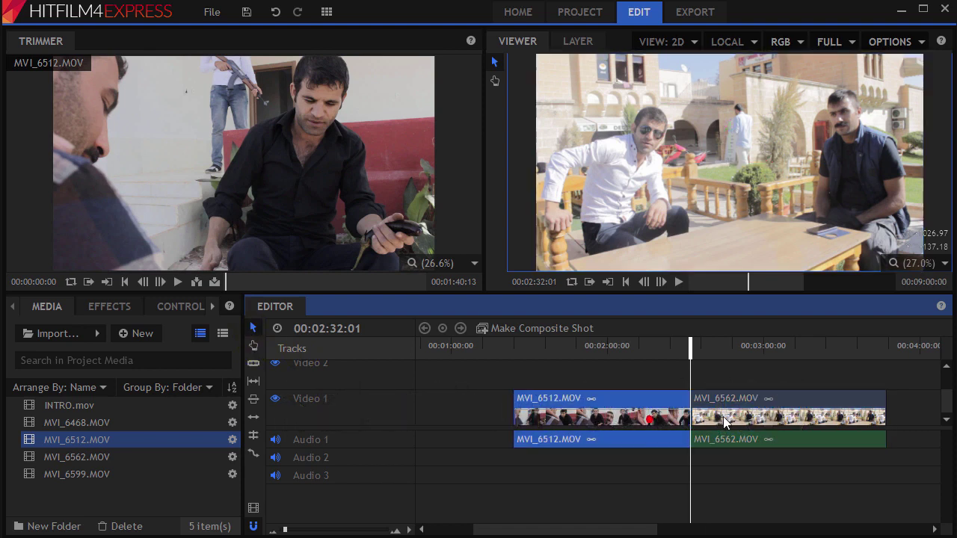
left_click(723, 417)
left_click(646, 409)
- Zoom in on the timeline and pan it with the hand tool around the join between MVI_6512.MOV and MVI_6562.MOV
mouse_move(498, 530)
left_mouse_down()
mouse_move(549, 532)
mouse_move(474, 528)
mouse_move(607, 528)
mouse_move(496, 528)
left_mouse_up()
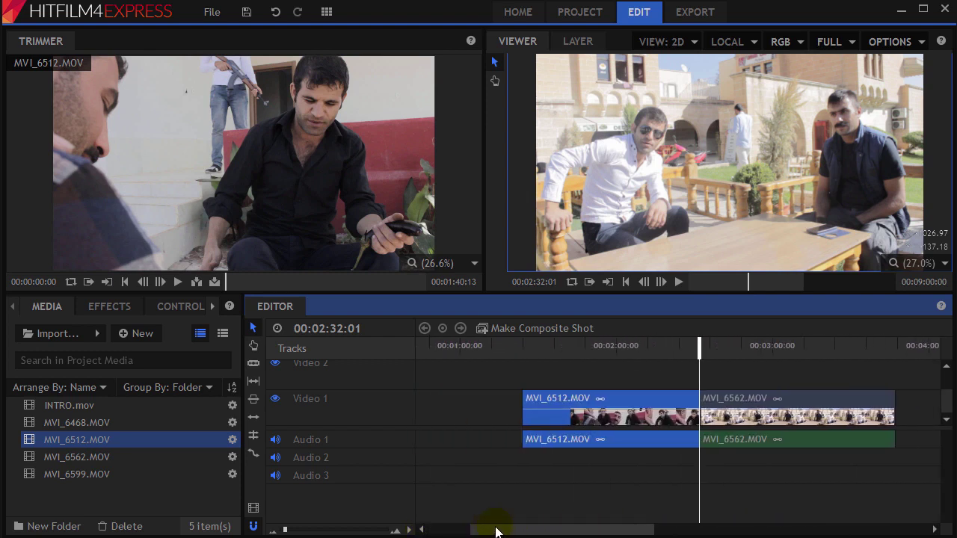
left_click(398, 531)
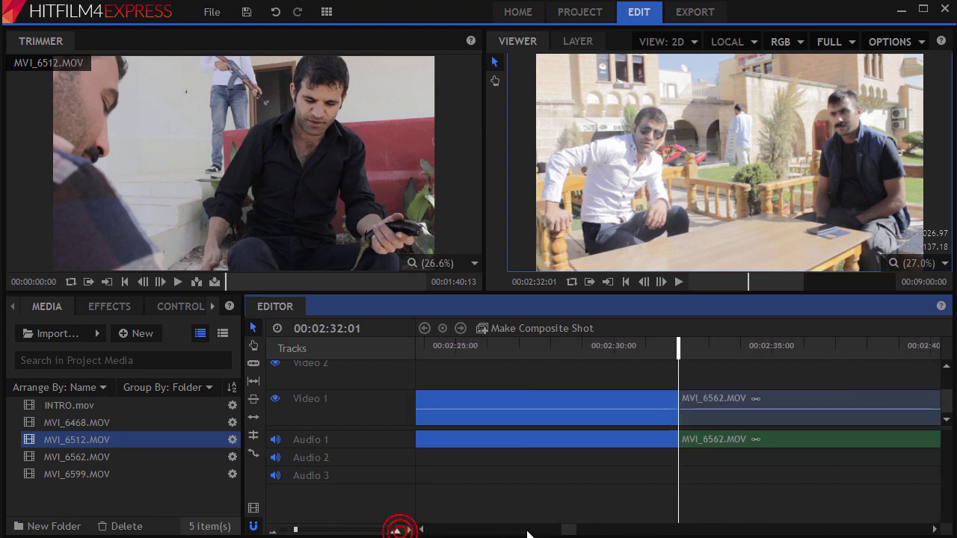
left_click_drag(574, 532, 492, 529)
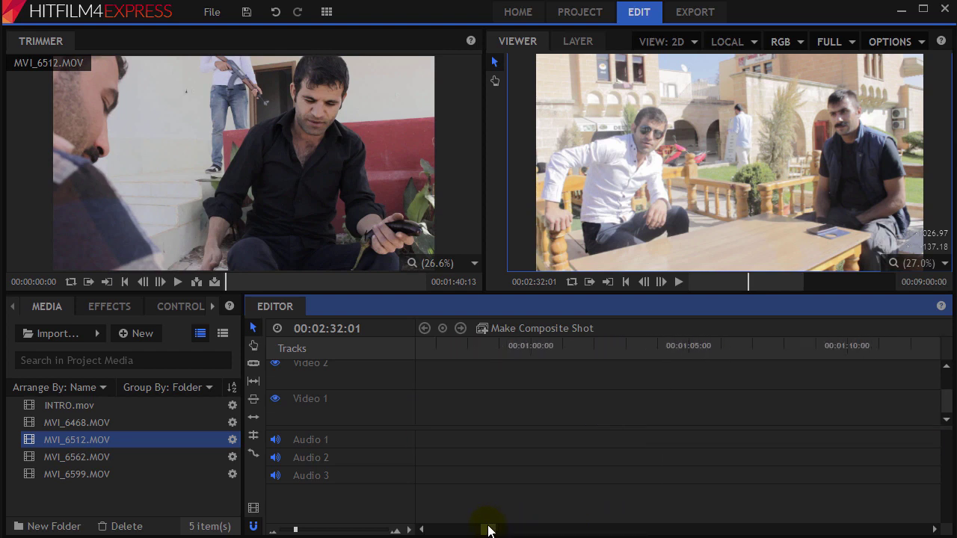
left_click(260, 350)
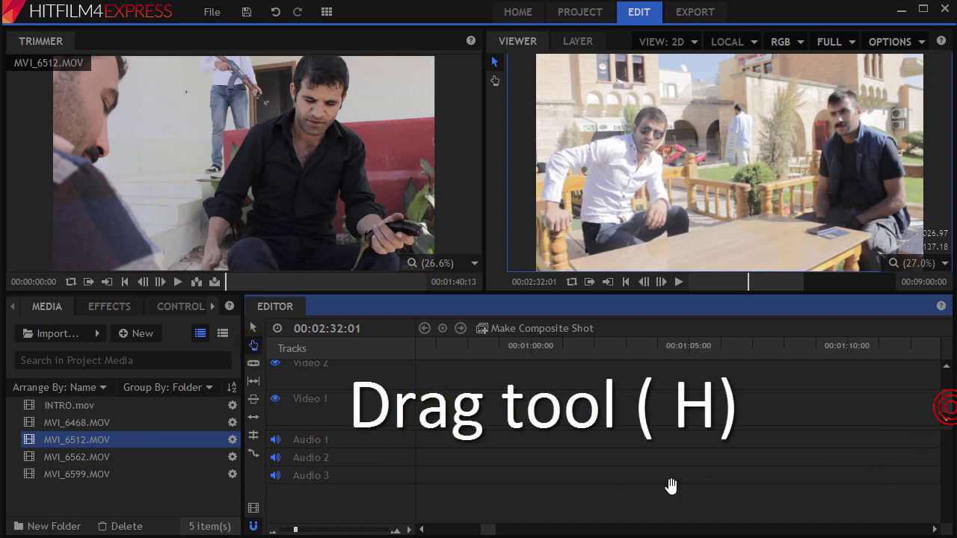
left_click_drag(488, 528, 371, 532)
left_click_drag(292, 530, 289, 530)
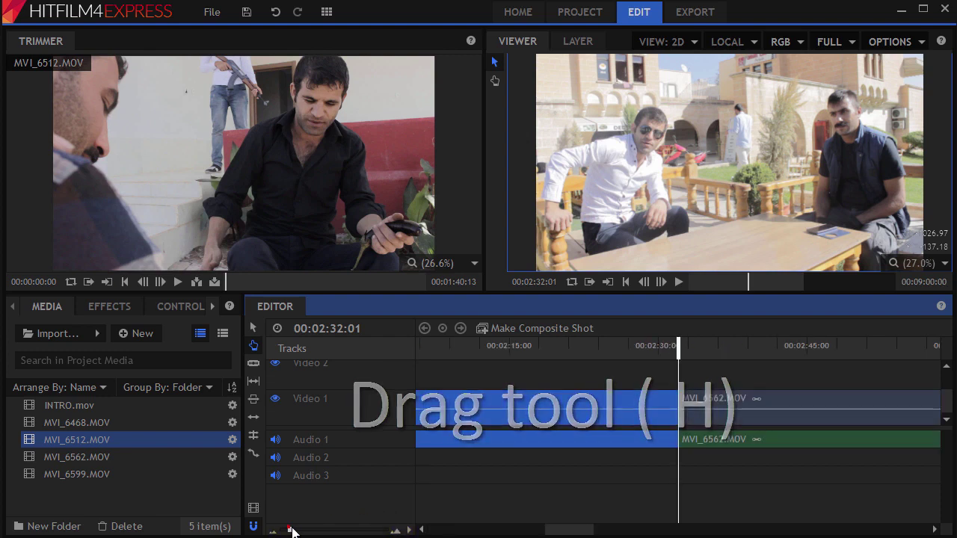
left_click_drag(718, 412, 612, 366)
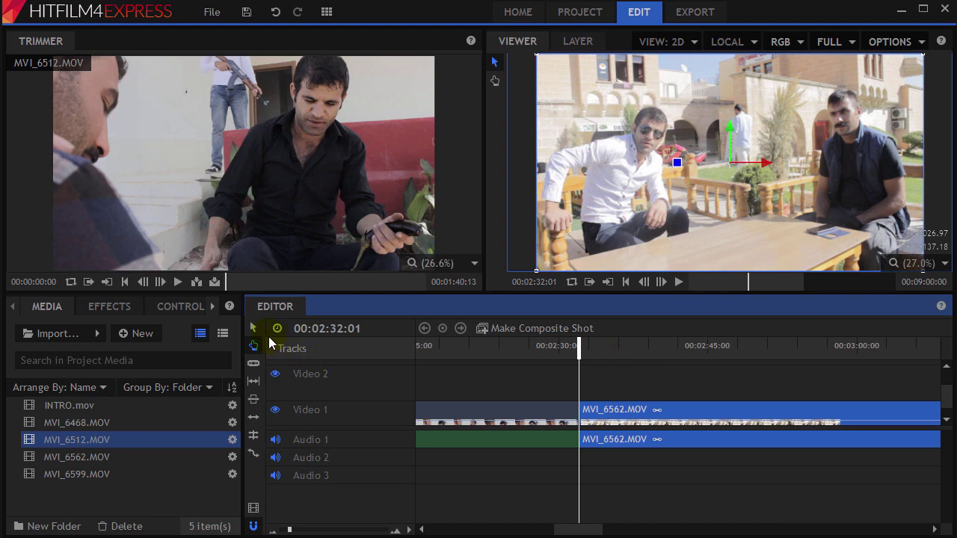
left_click_drag(573, 387, 618, 356)
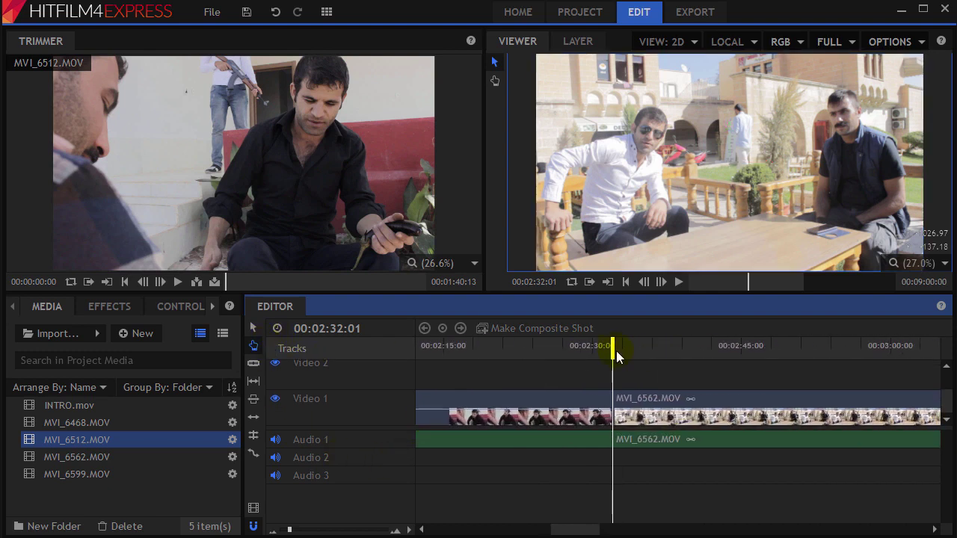
- Select MVI_6562.MOV through its picture in the viewer with the Selection tool
left_click(743, 130)
left_click(644, 140)
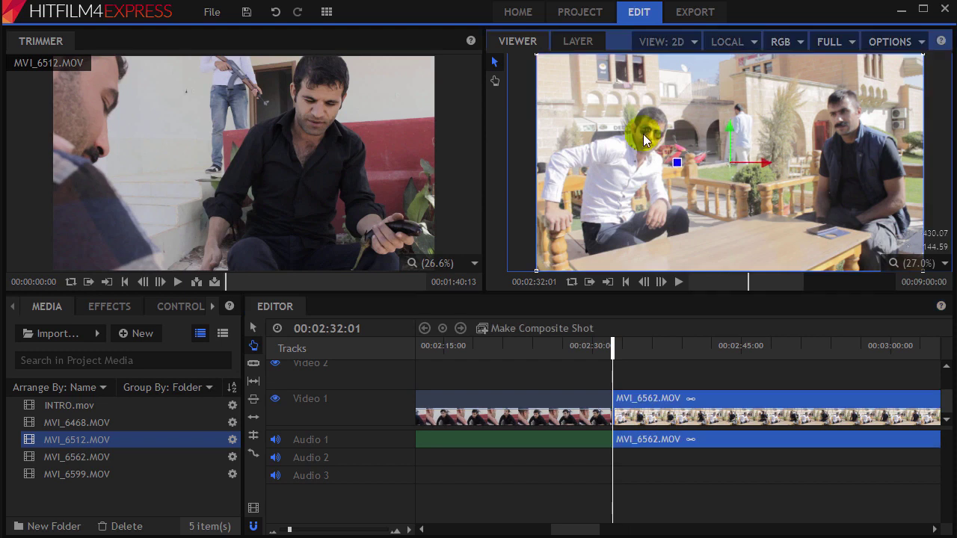
left_click(496, 64)
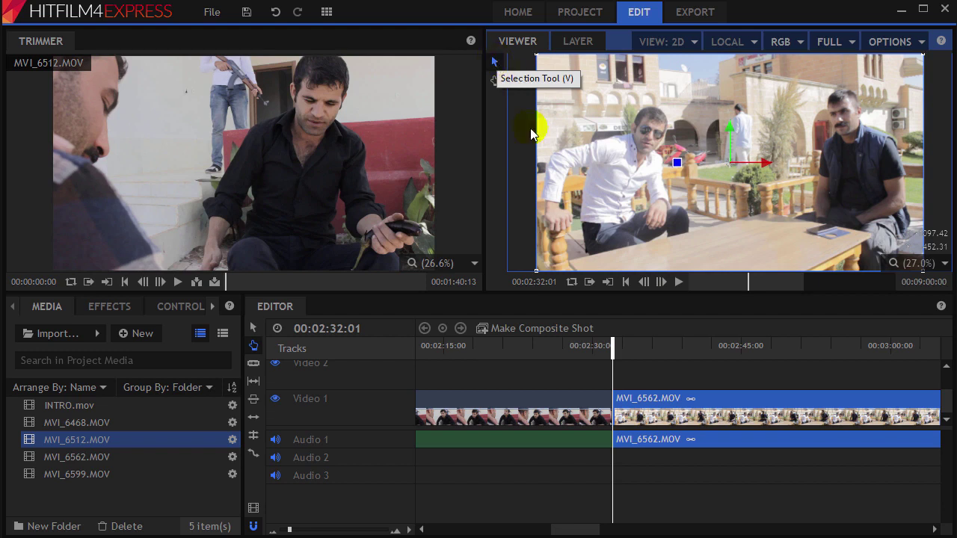
left_click(458, 382)
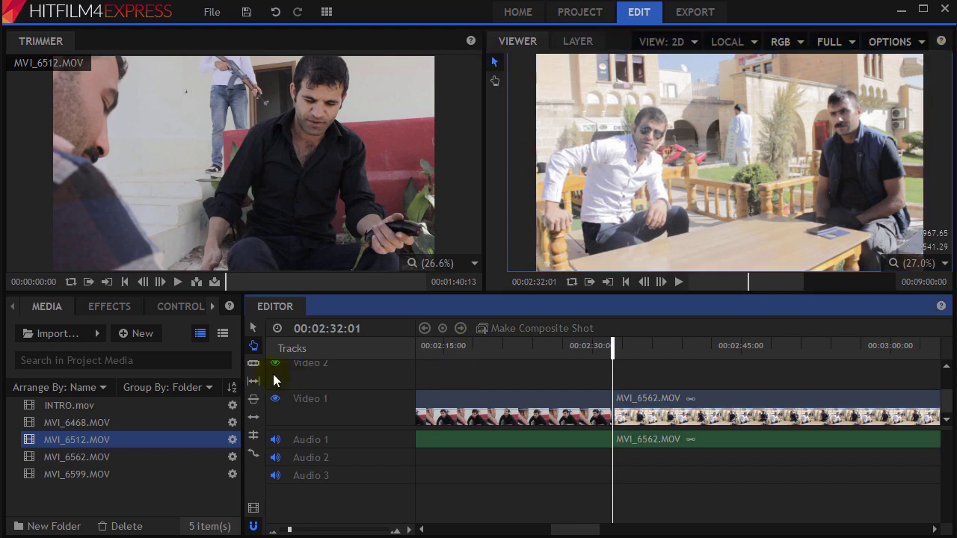
left_click(295, 153)
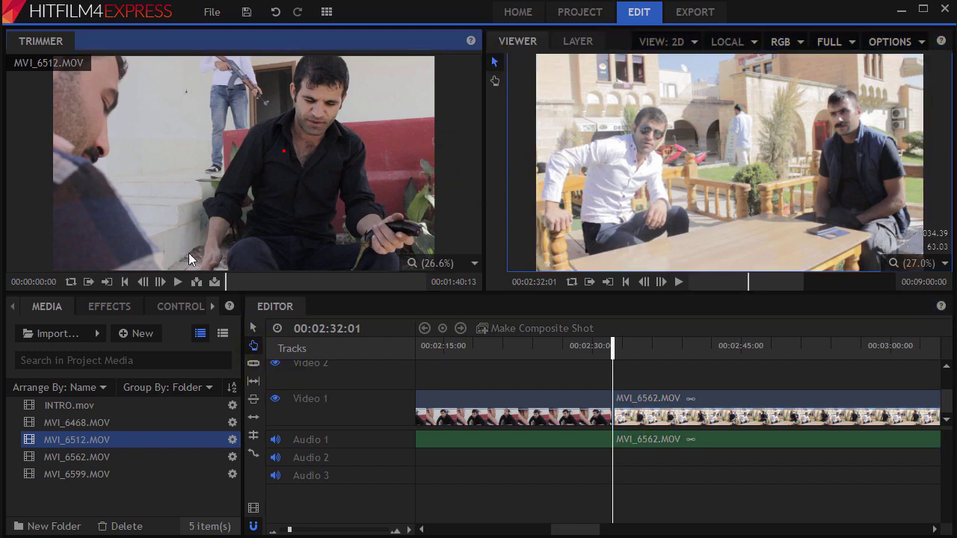
left_click(554, 175)
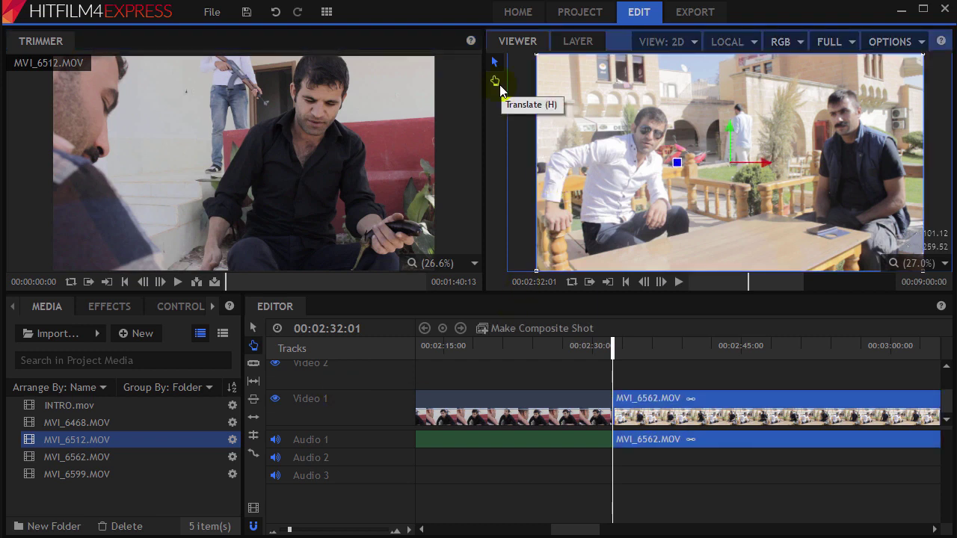
- Shift the viewer's picture slightly right and down with the Translate tool, and return the viewer to the Selection tool
left_click(494, 80)
left_click_drag(651, 132, 681, 146)
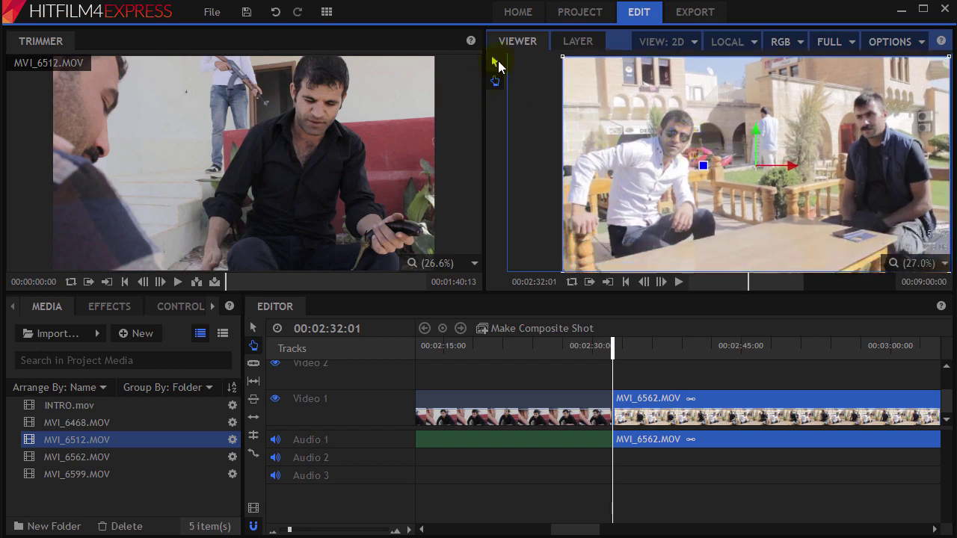
left_click(495, 63)
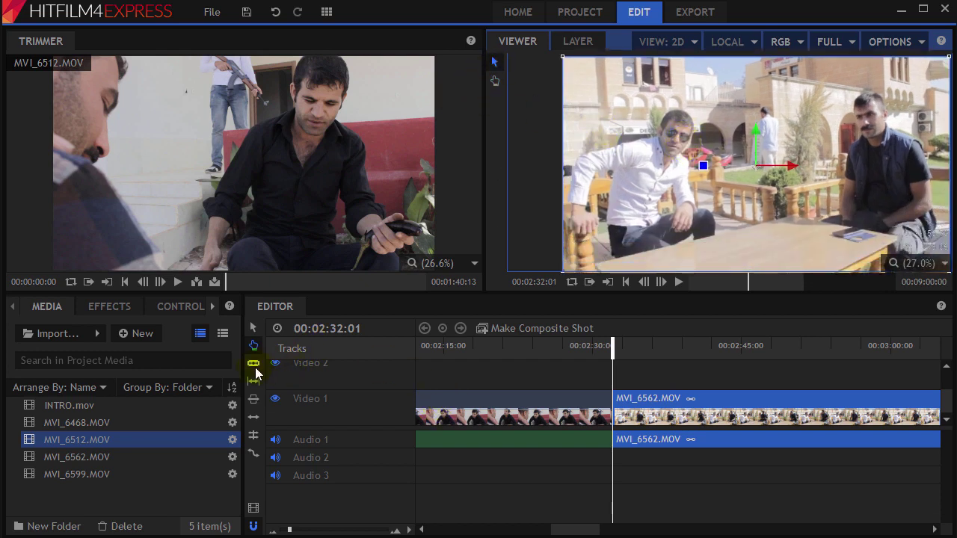
- Zoom the timeline out until both clips fit in full, and select MVI_6512.MOV with the Selection tool
left_click(255, 372)
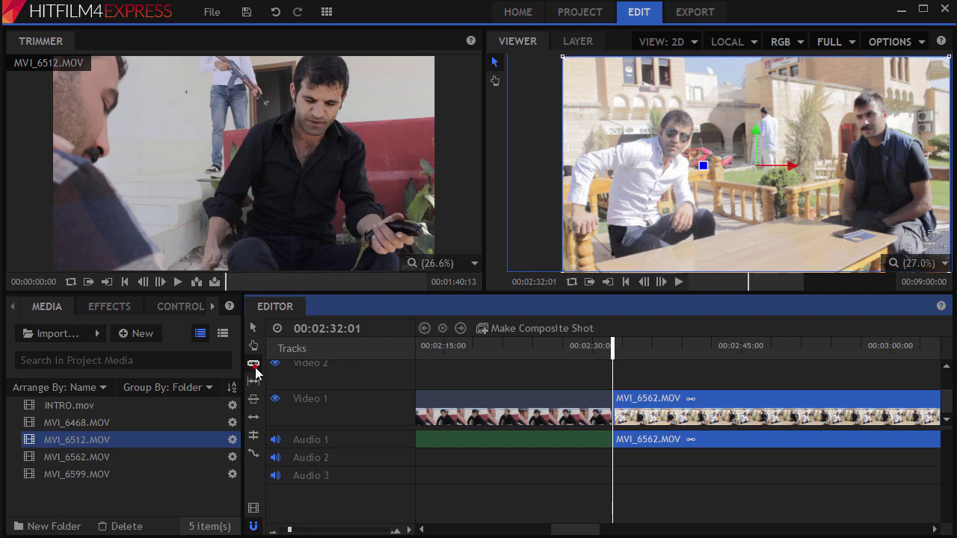
left_click(255, 367)
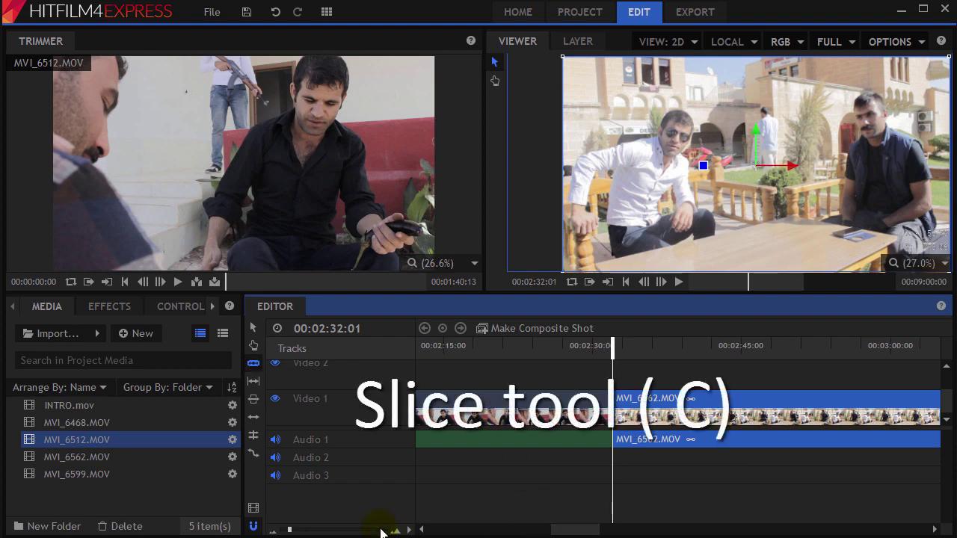
left_click_drag(290, 531, 283, 531)
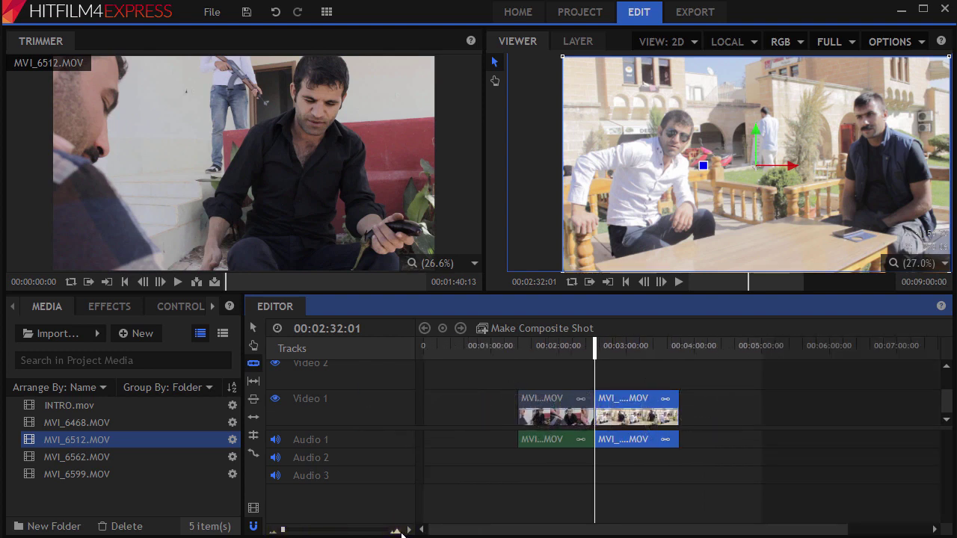
left_click(399, 533)
left_click_drag(293, 531, 282, 532)
left_click(550, 418)
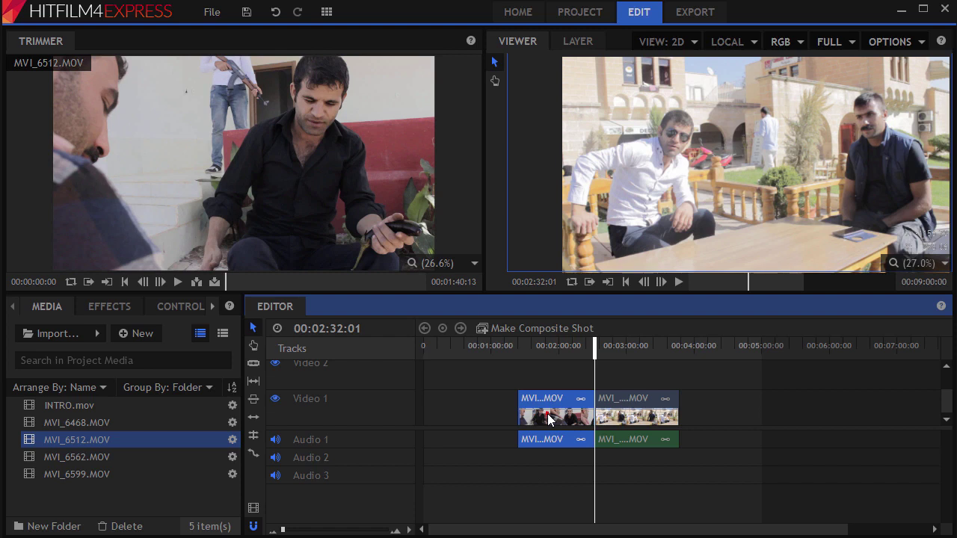
- Place the playhead at 00:01:44:17 and slice MVI_6512.MOV there
left_click(532, 344)
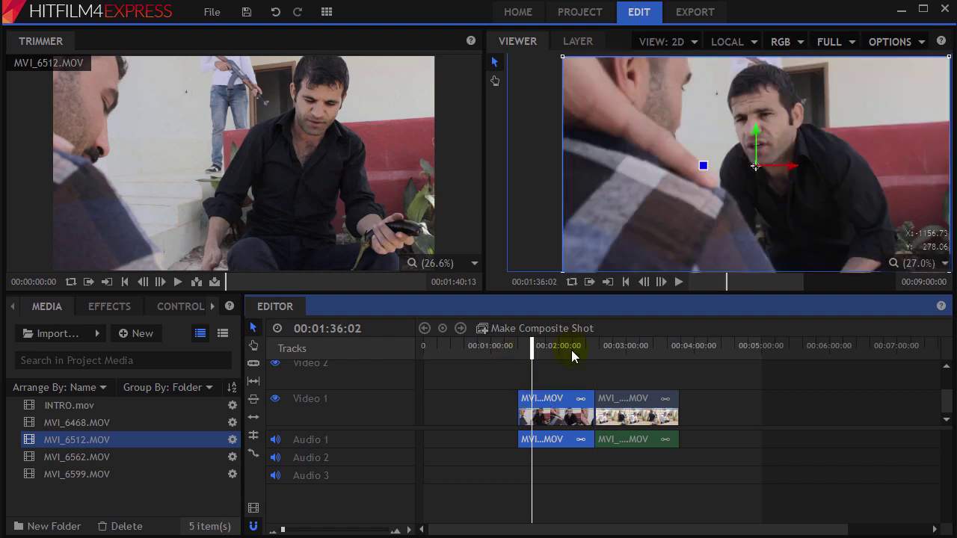
left_click(546, 441)
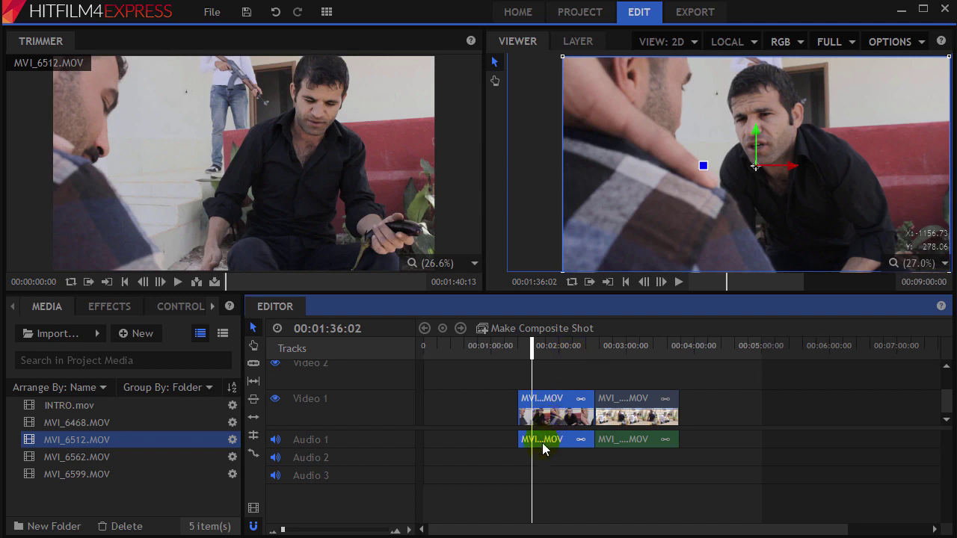
left_click(428, 528)
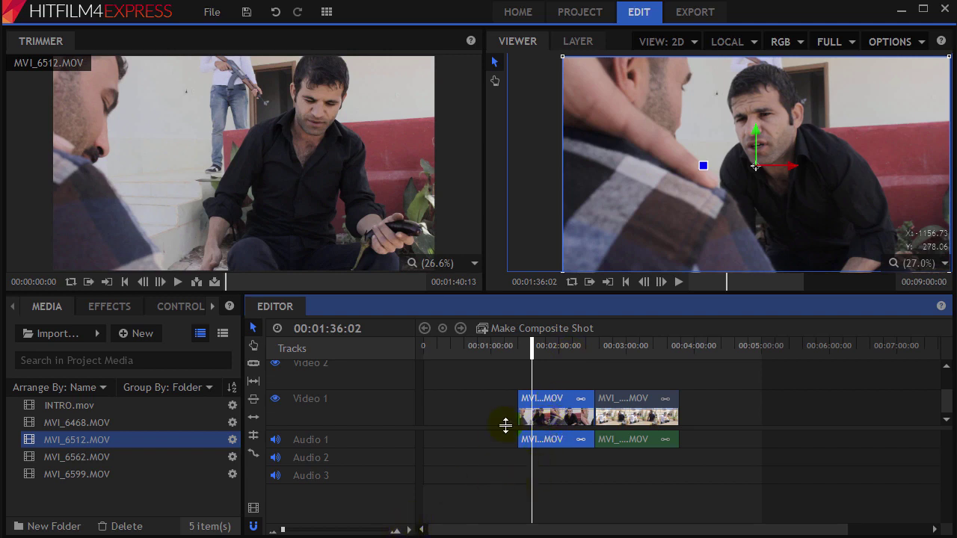
left_click(524, 406)
left_click(531, 349)
left_click_drag(529, 349, 537, 348)
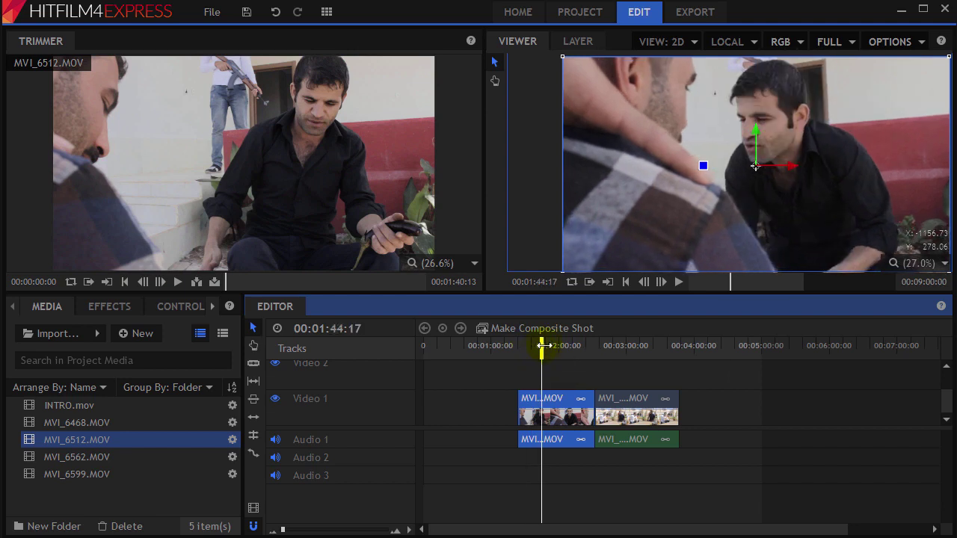
left_click(256, 366)
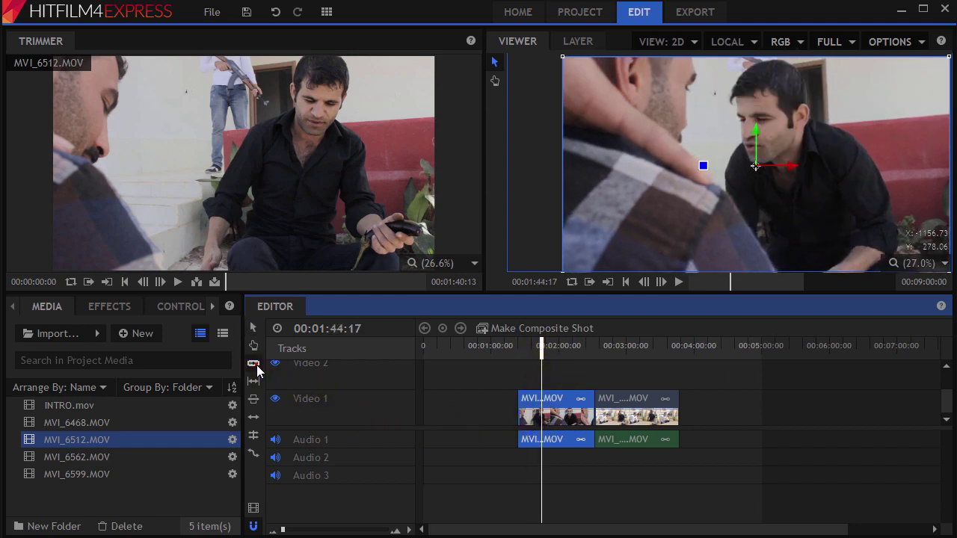
left_click(540, 410)
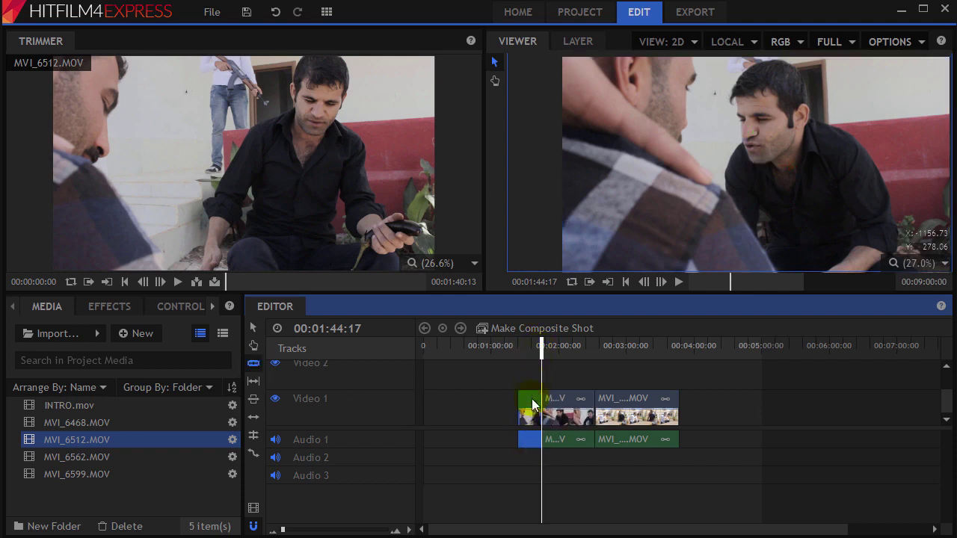
- Slice MVI_6512.MOV again at 00:02:14:13, and select its pieces one by one with the Selection tool
left_click_drag(574, 345, 576, 346)
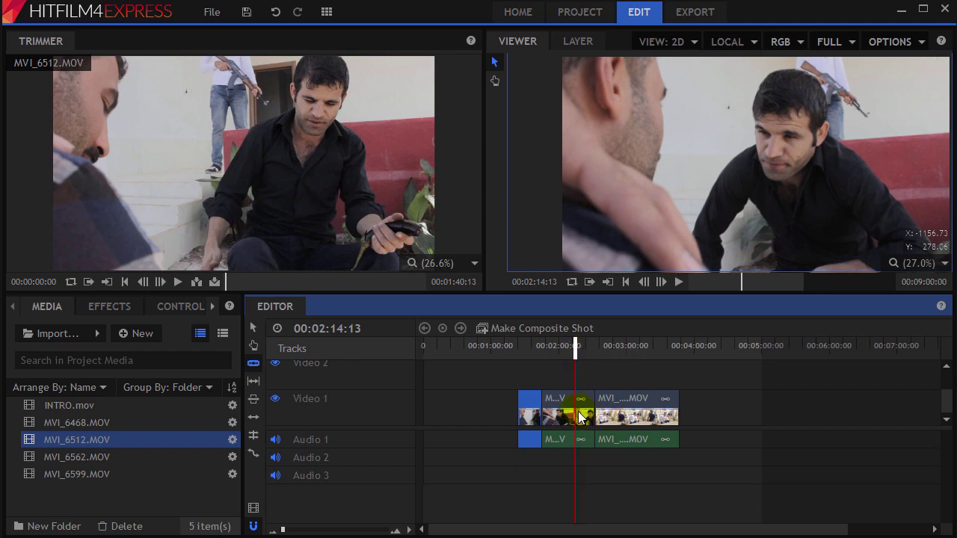
left_click(575, 406)
key("v")
left_click(552, 403)
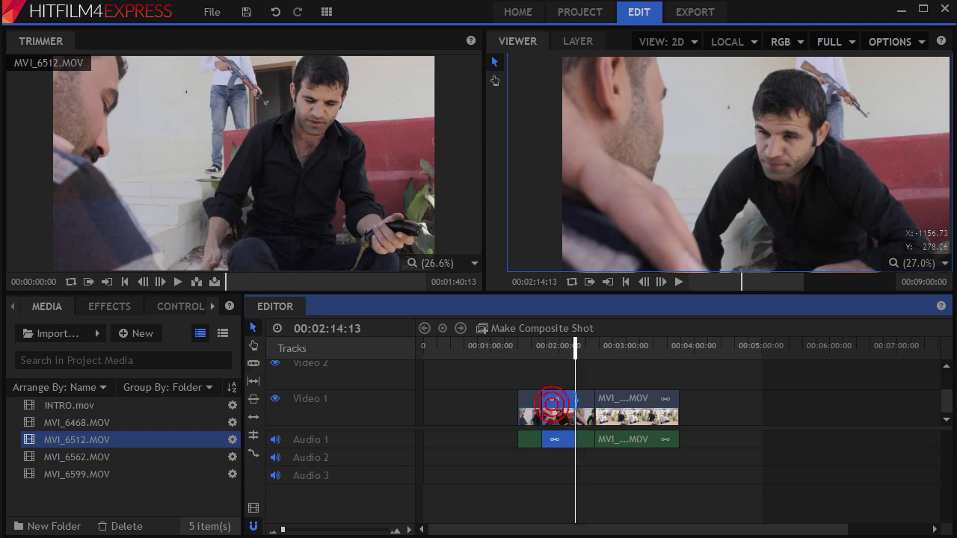
left_click(585, 408)
left_click(525, 410)
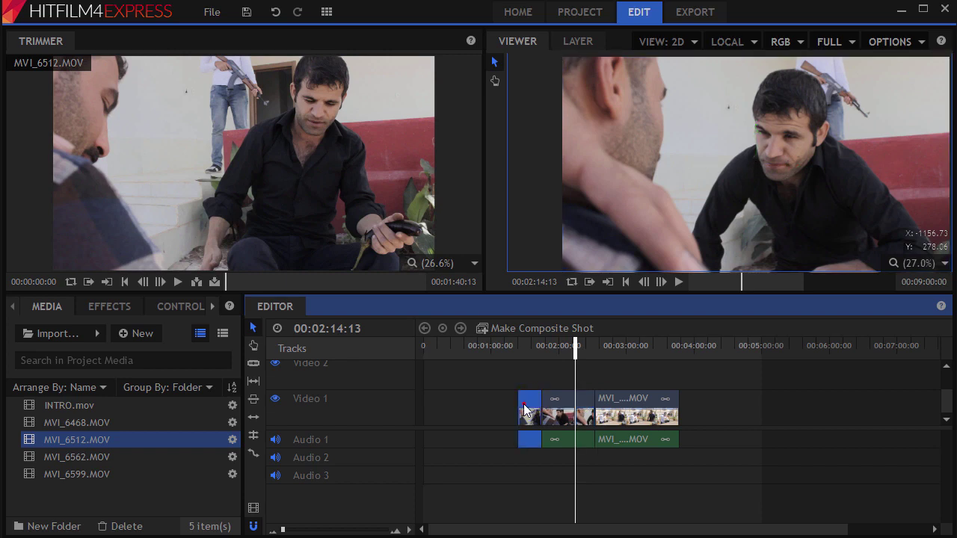
left_click(567, 425)
- Delete the first and last of the three MVI_6512.MOV pieces from the timeline
left_click(533, 408)
key("Delete")
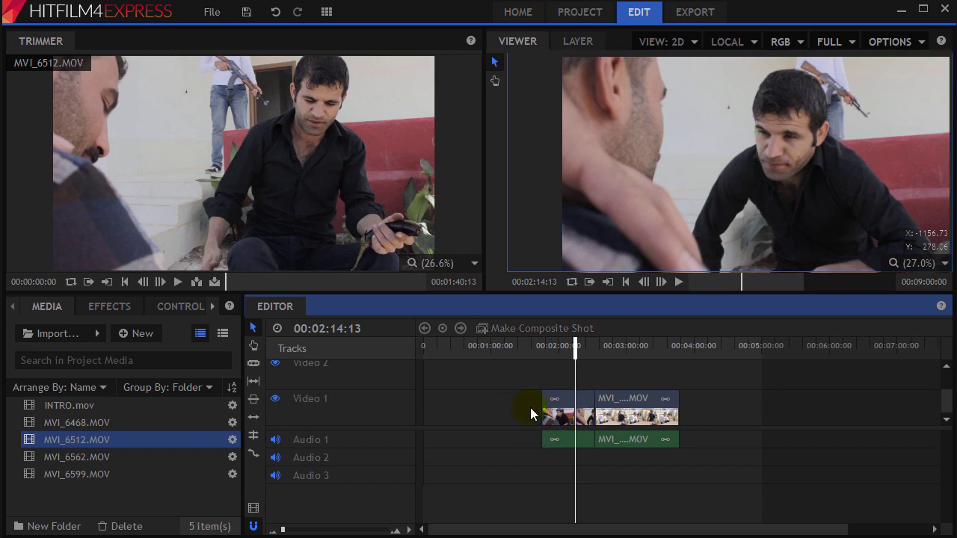
left_click(586, 408)
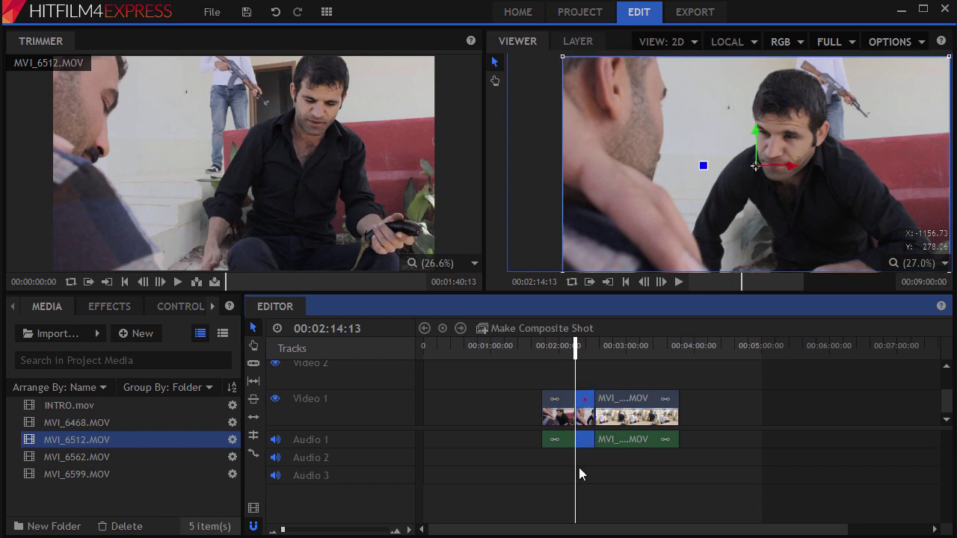
key("Delete")
- Ripple delete the gap between the remaining MVI_6512.MOV piece and MVI_6562.MOV
right_click(583, 417)
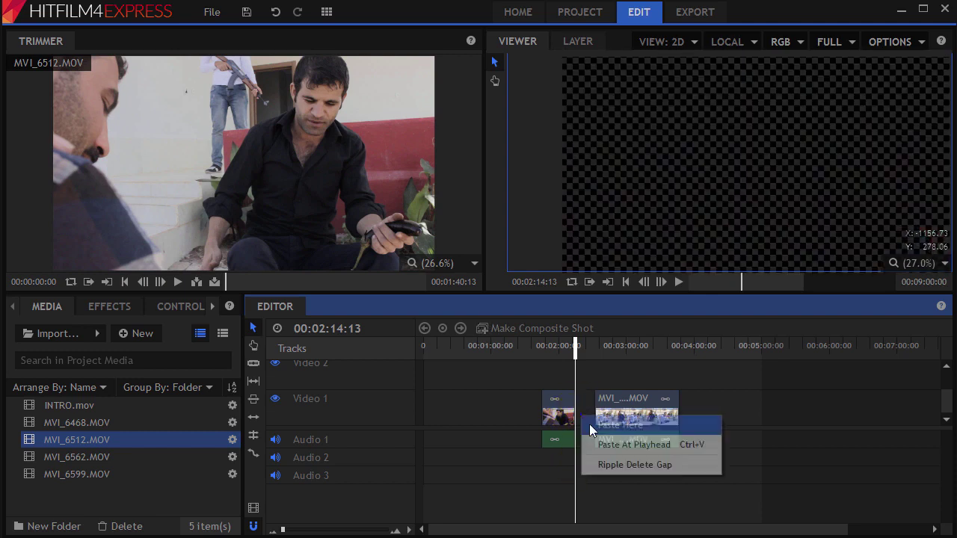
left_click(617, 466)
left_click(617, 465)
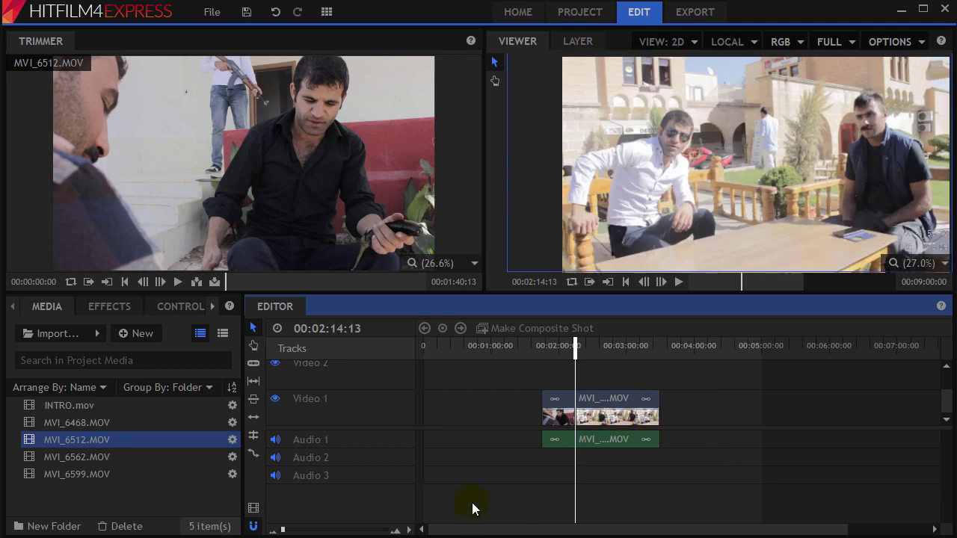
- Slip the footage inside the MVI_6512.MOV clip on Video 1 with the Slip tool
left_click(548, 397)
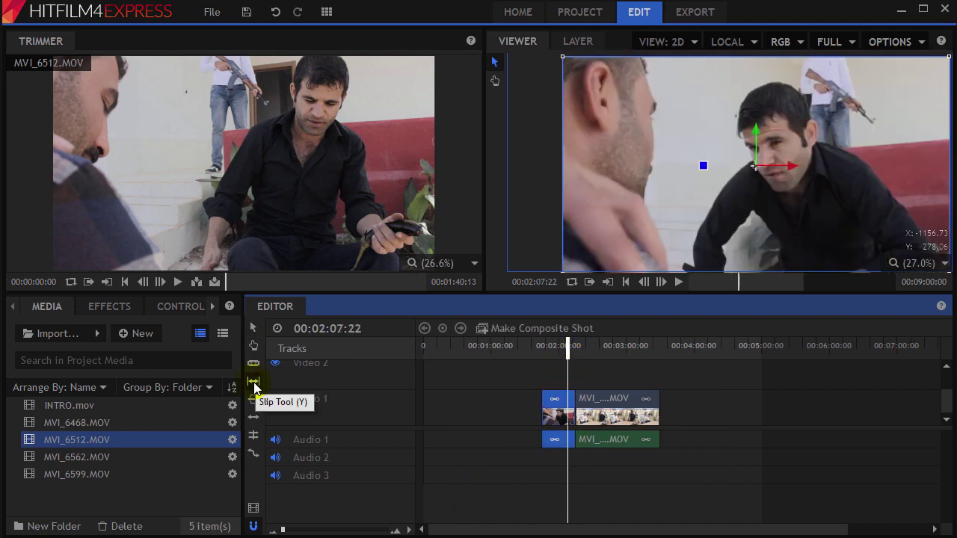
left_click(254, 382)
left_click(580, 407)
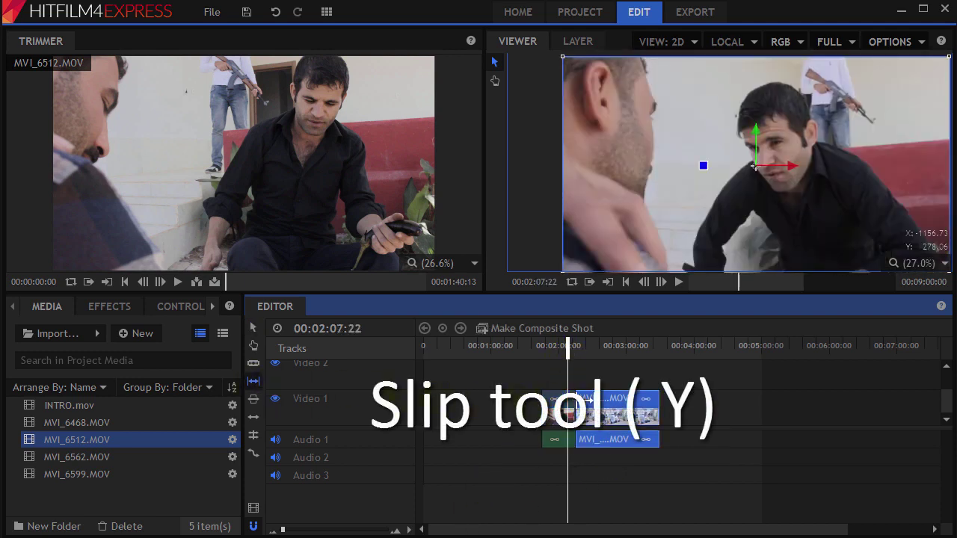
left_click_drag(571, 408, 565, 374)
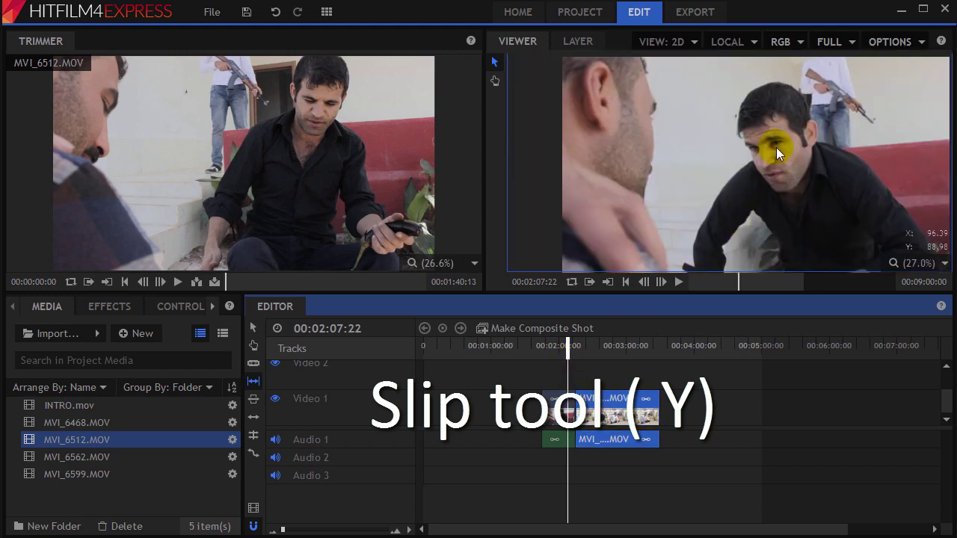
left_click(565, 406)
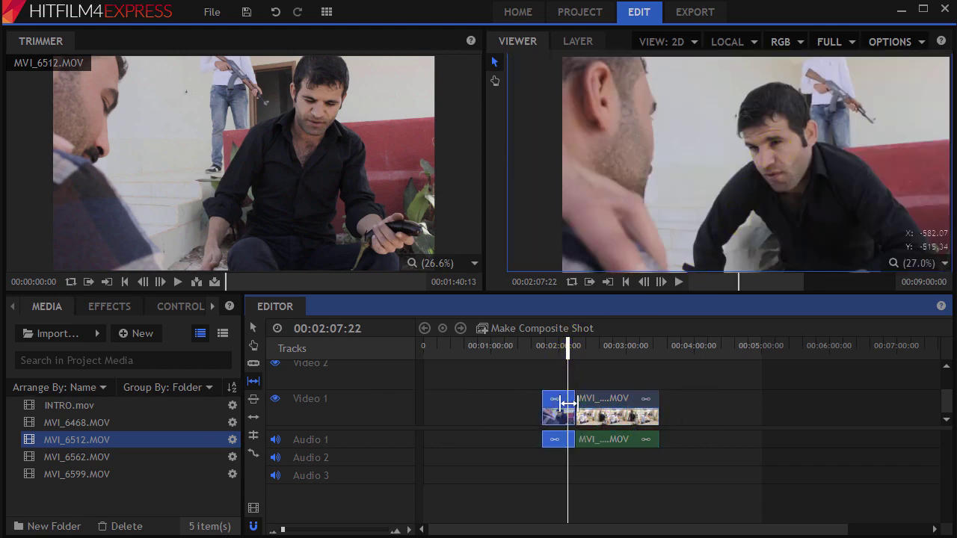
left_click_drag(573, 400, 607, 402)
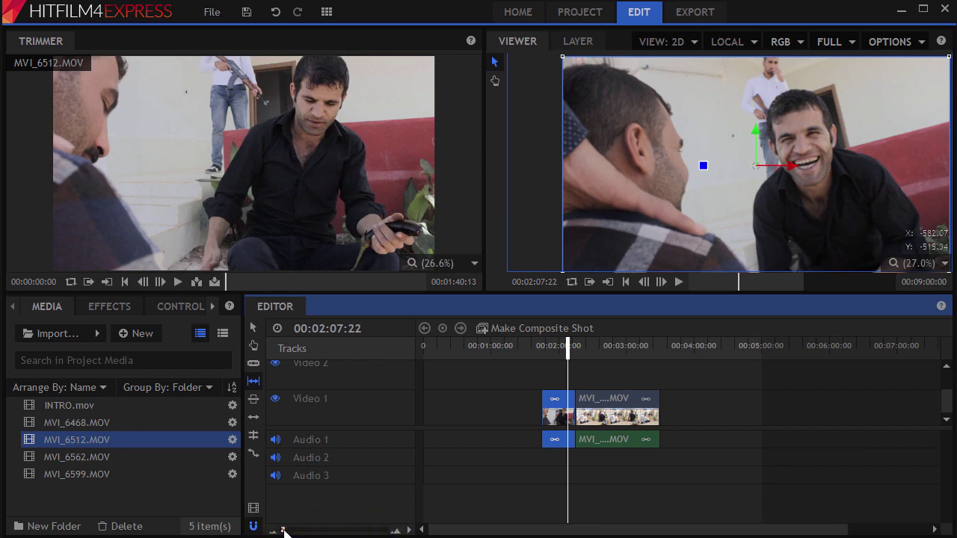
- Shorten the end of MVI_6512.MOV with the Selection tool, and extend it back to meet MVI_6562.MOV
left_click_drag(284, 531, 286, 531)
left_click(641, 399)
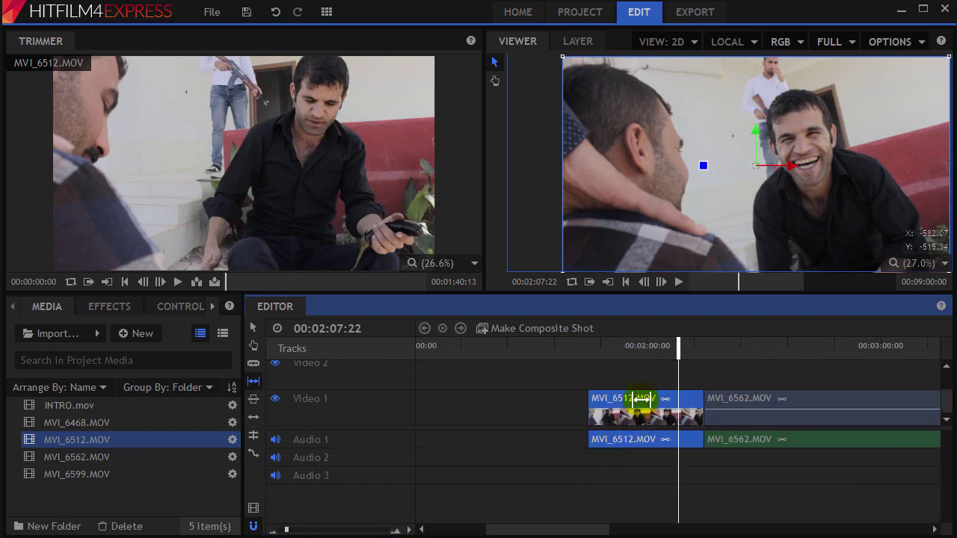
left_click(605, 402)
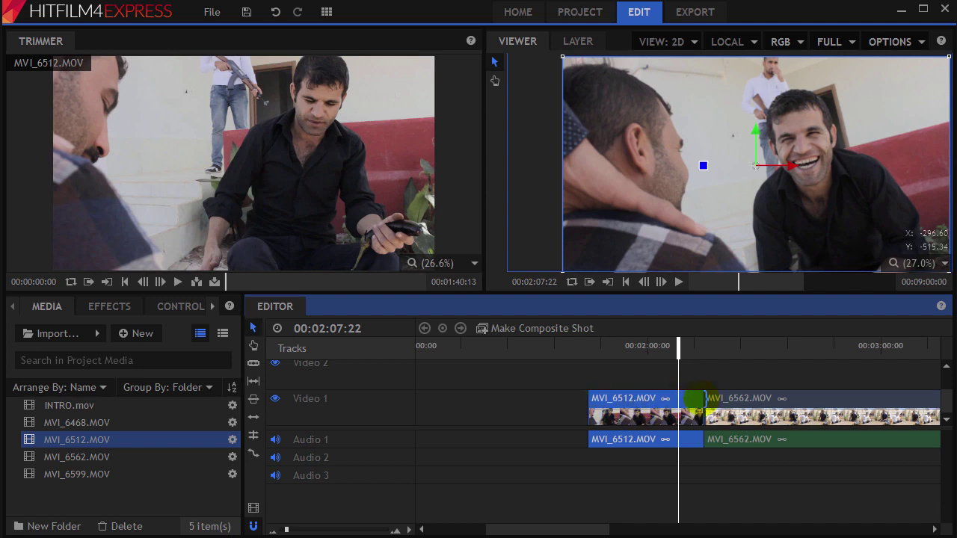
left_click_drag(697, 401, 655, 408)
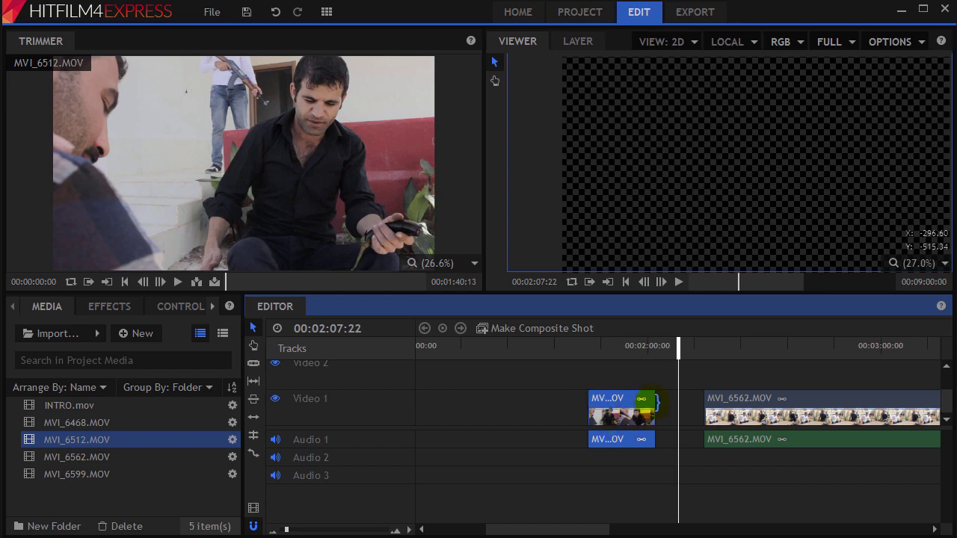
left_click_drag(651, 402, 703, 404)
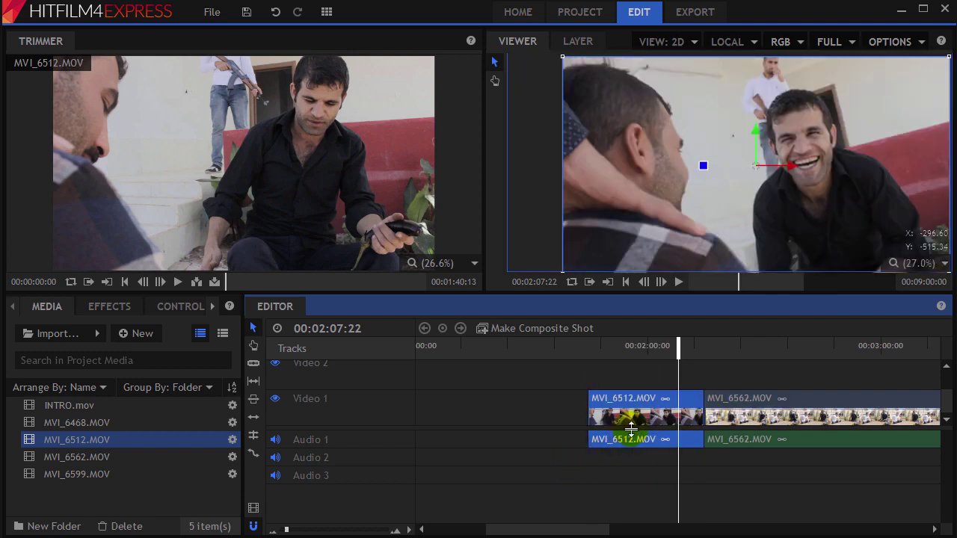
- Use the Slip tool again to shift the footage within MVI_6512.MOV slightly near its end
left_click(253, 381)
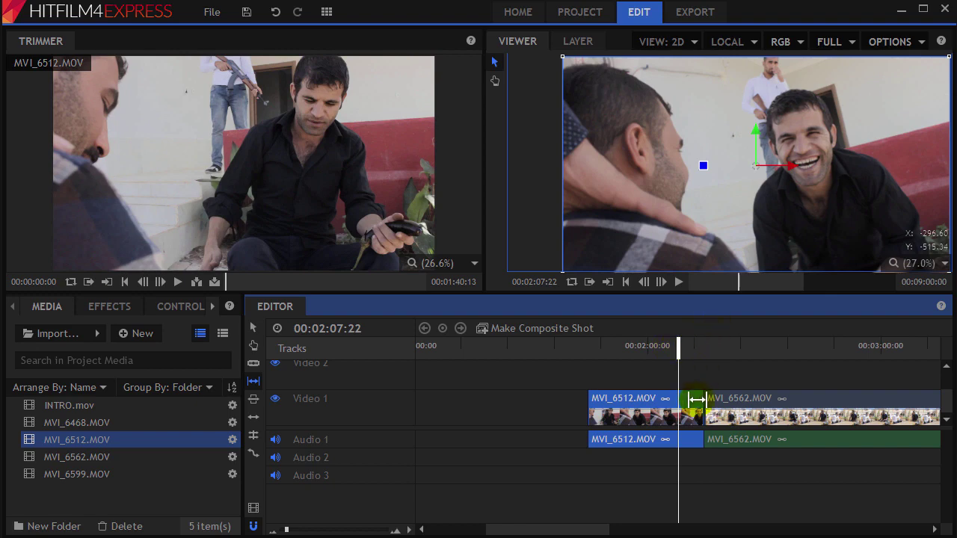
left_click(682, 399)
mouse_move(673, 400)
left_mouse_down()
mouse_move(656, 406)
mouse_move(688, 406)
mouse_move(679, 401)
left_mouse_up()
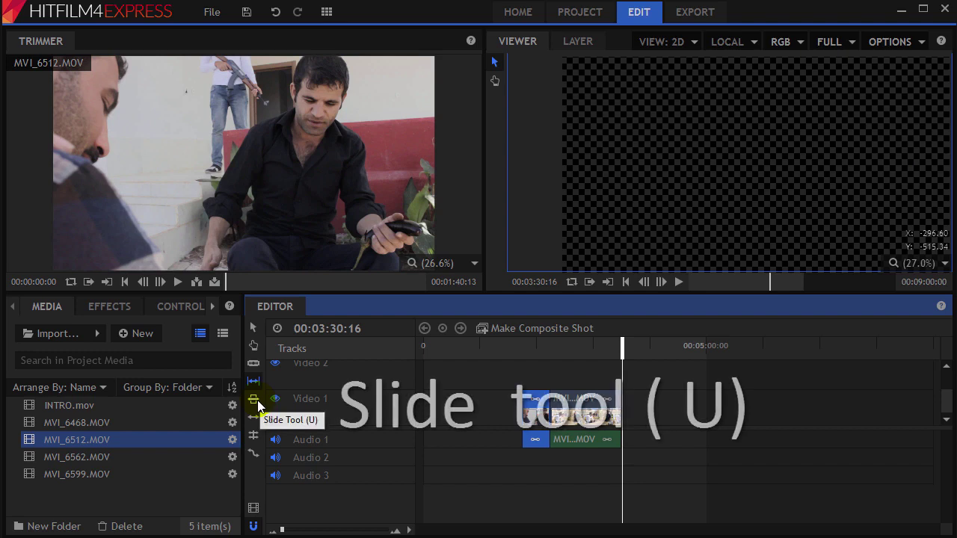
- Slide MVI_6512.MOV later on Video 1 with the Slide tool, cutting into the beginning of MVI_6562.MOV
left_click(255, 401)
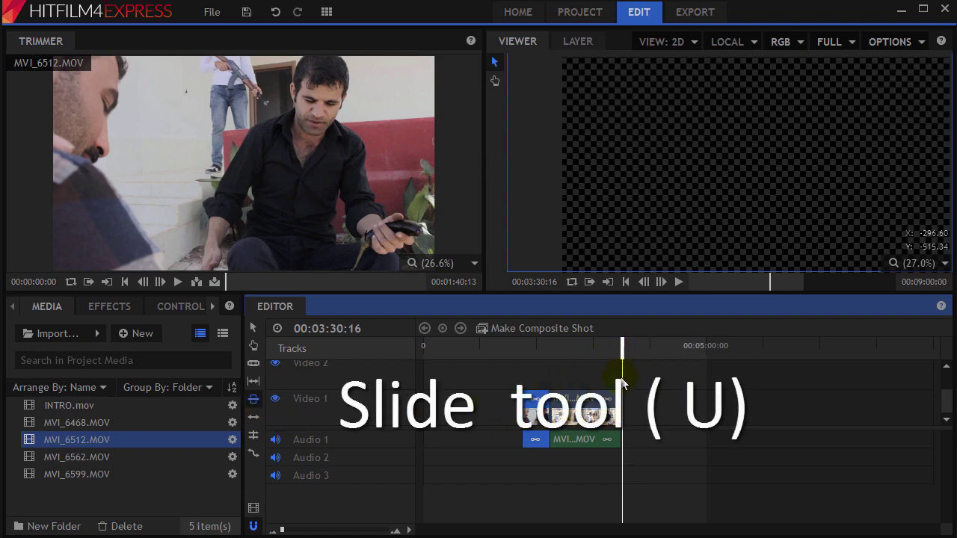
left_click(543, 402)
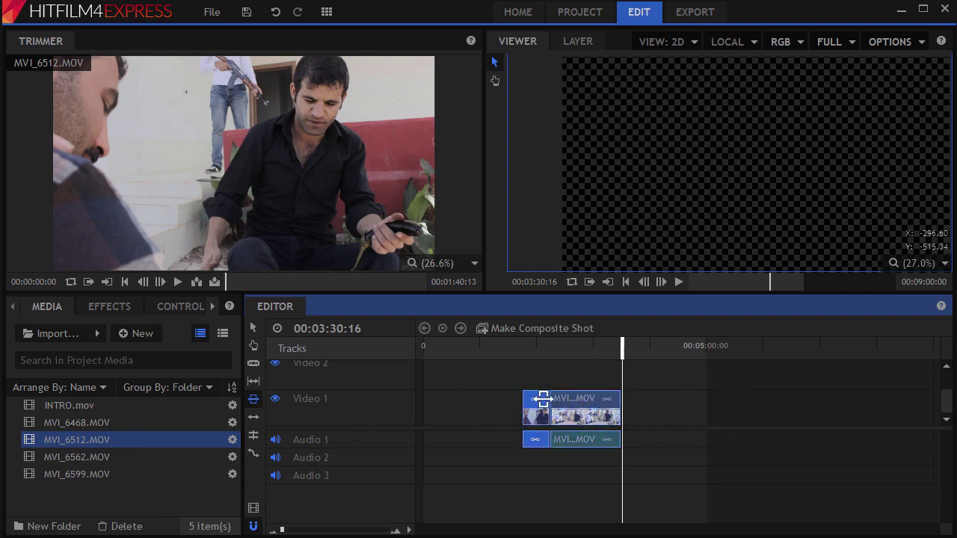
left_click_drag(552, 399, 557, 425)
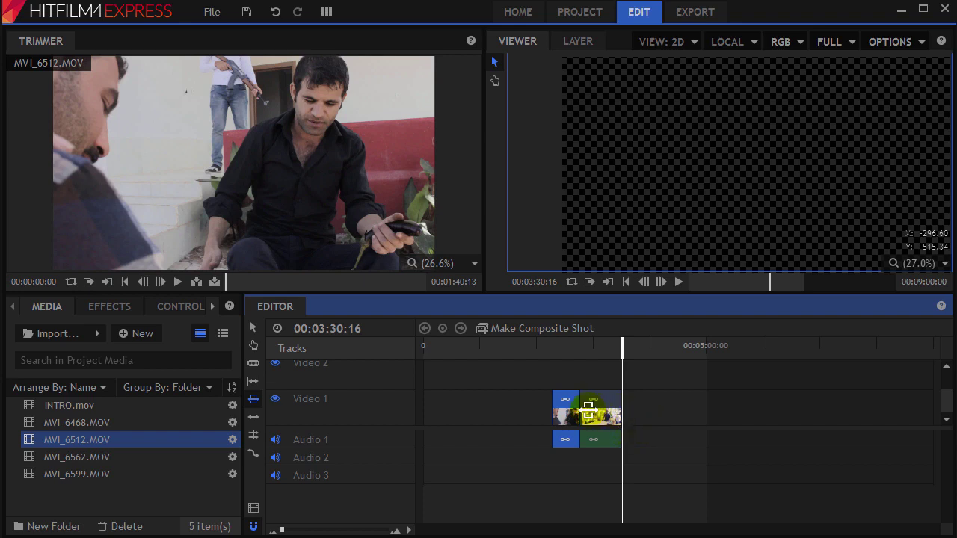
- Slide MVI_6562.MOV about 20 seconds earlier so that it shortens the neighbouring MVI_6512.MOV
left_click(591, 443)
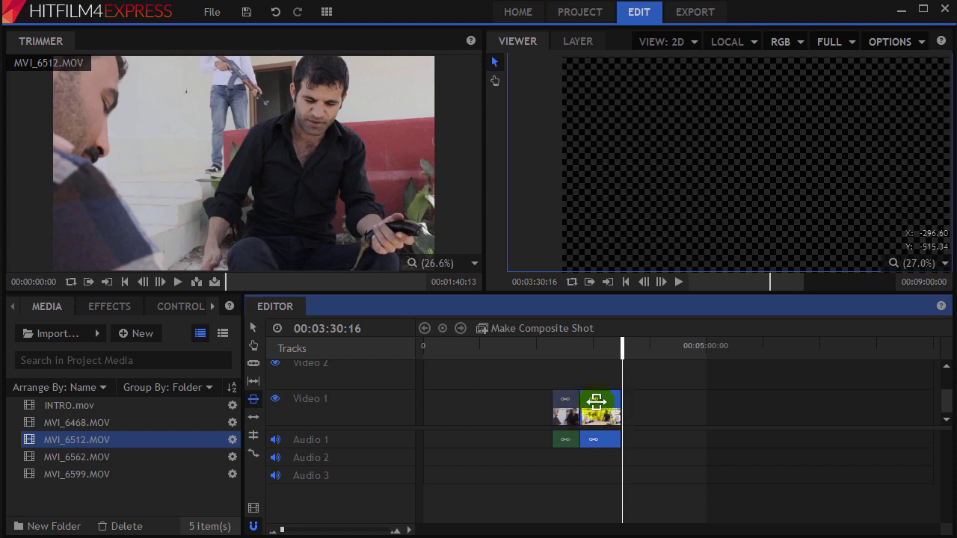
left_click(595, 395)
left_click_drag(595, 395, 565, 399)
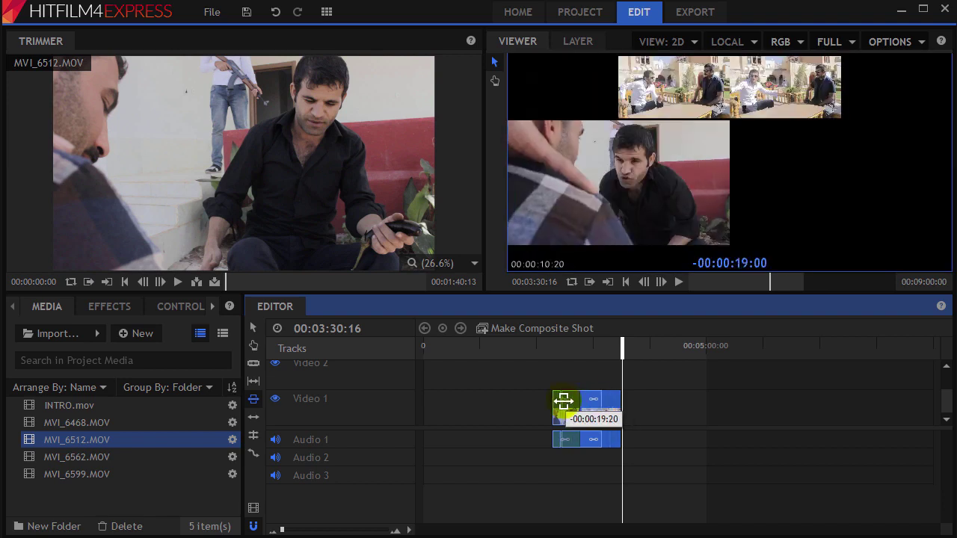
left_click(547, 437)
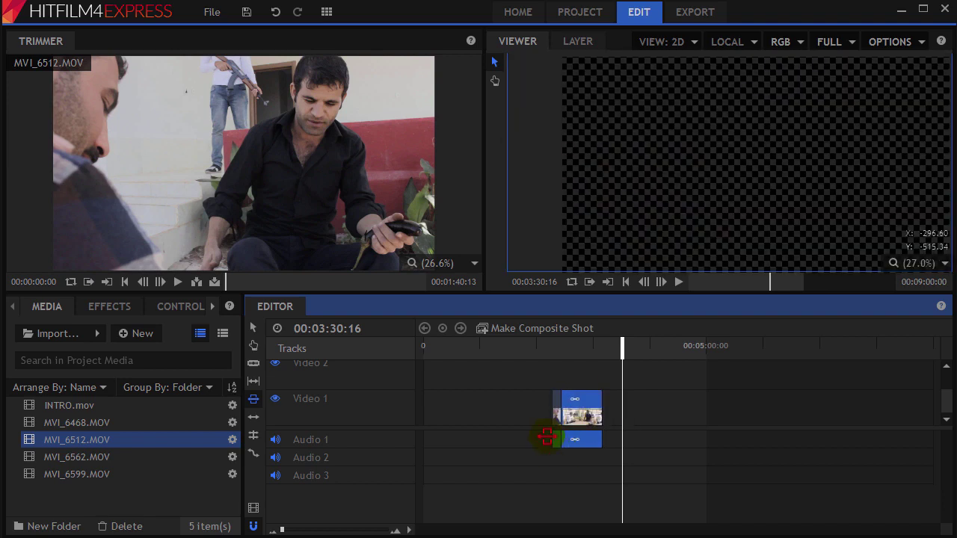
- Place the playhead at 00:02:16:24 and slide MVI_6562.MOV later so that MVI_6512.MOV lengthens in front of it
left_click(552, 347)
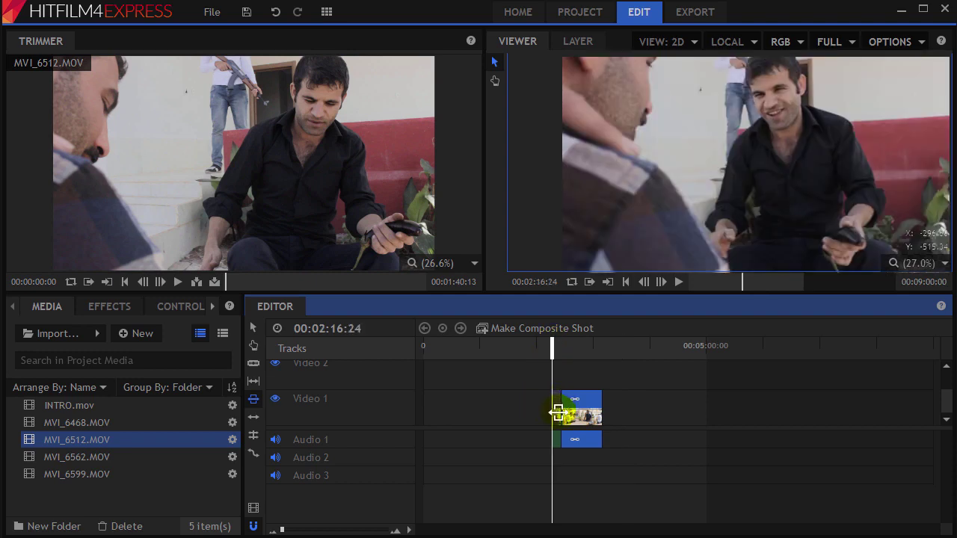
left_click(558, 413)
left_click(571, 438)
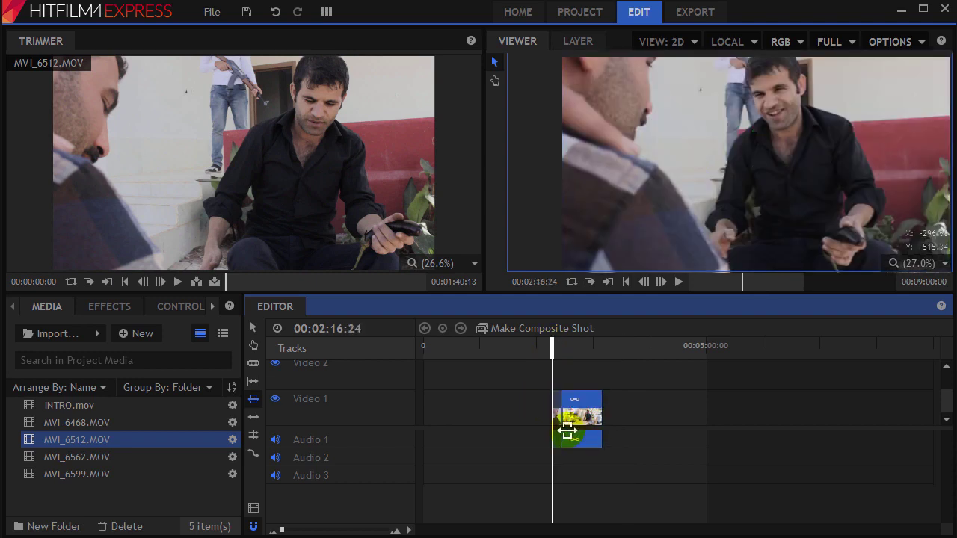
left_click(606, 408)
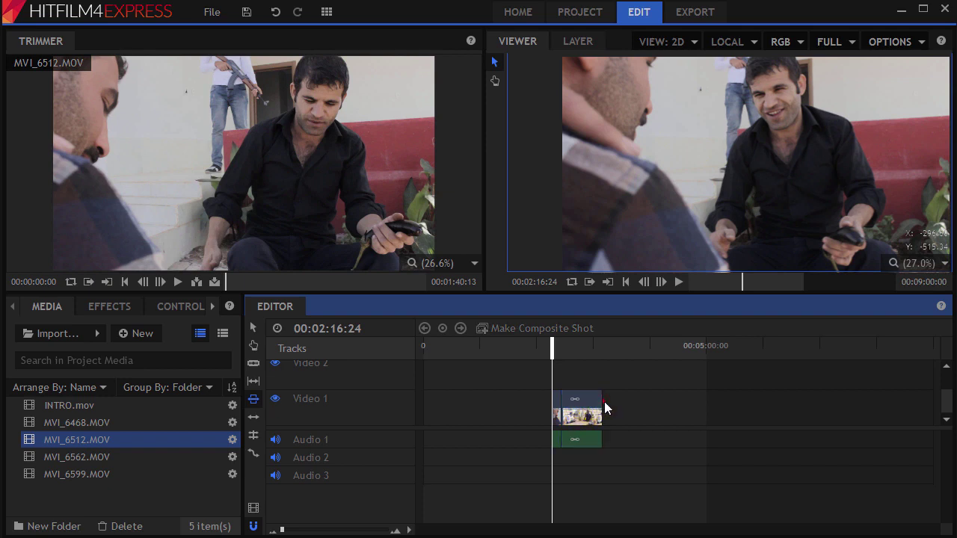
left_click_drag(602, 408, 667, 406)
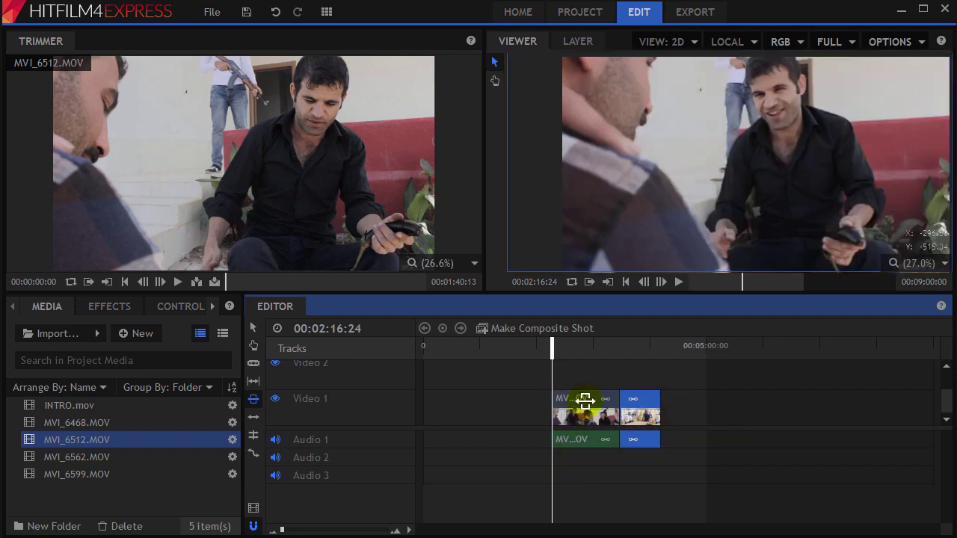
- Shorten the end of MVI_6512.MOV with the Ripple Edit tool, pulling MVI_6562.MOV along with it
left_click(595, 404)
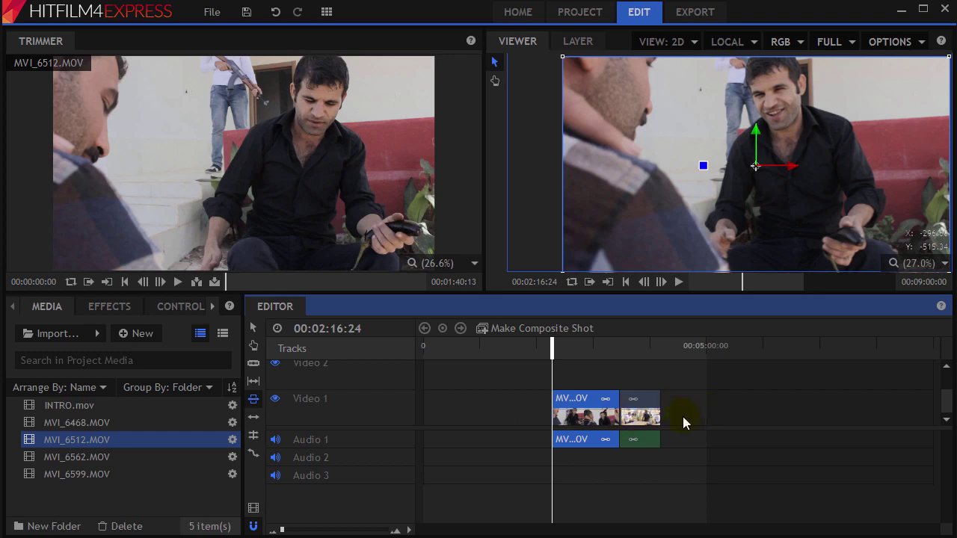
left_click(255, 420)
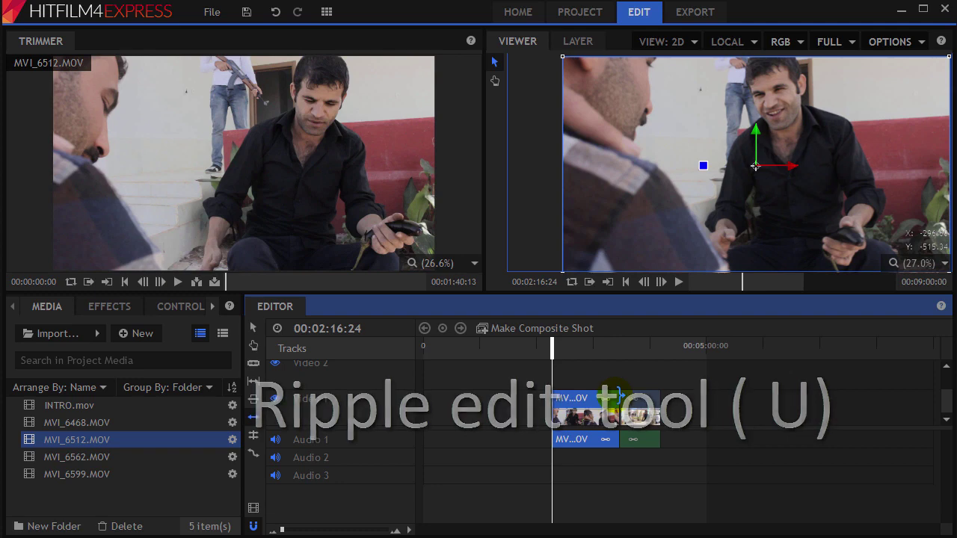
left_click_drag(614, 396, 590, 399)
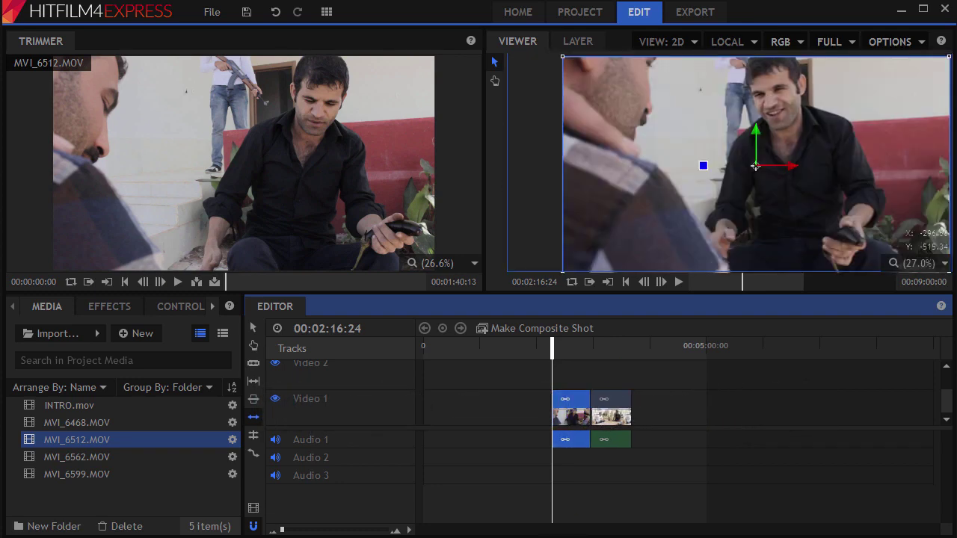
- Extend the end of MVI_6512.MOV with the Ripple Edit tool, pushing MVI_6562.MOV later
left_click(568, 405)
left_click(605, 404)
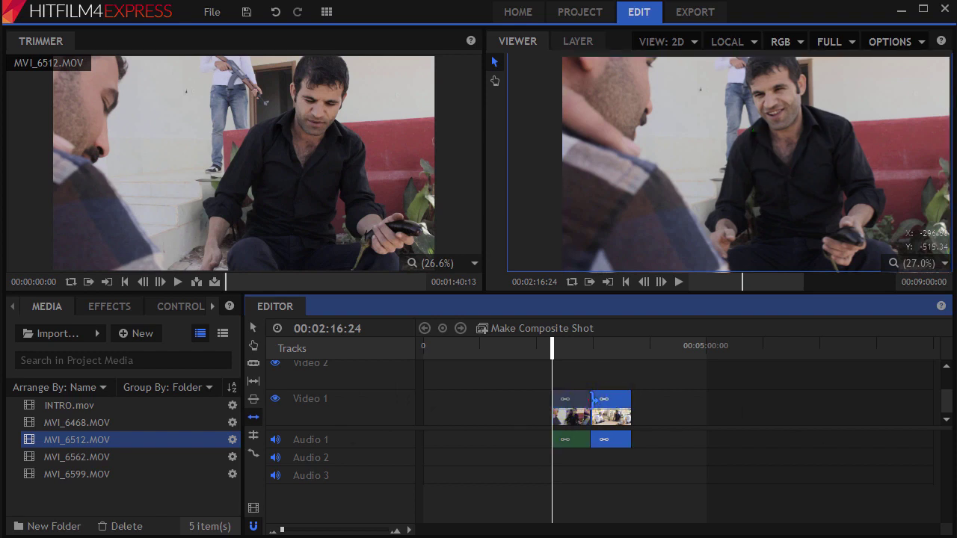
left_click_drag(591, 401, 632, 402)
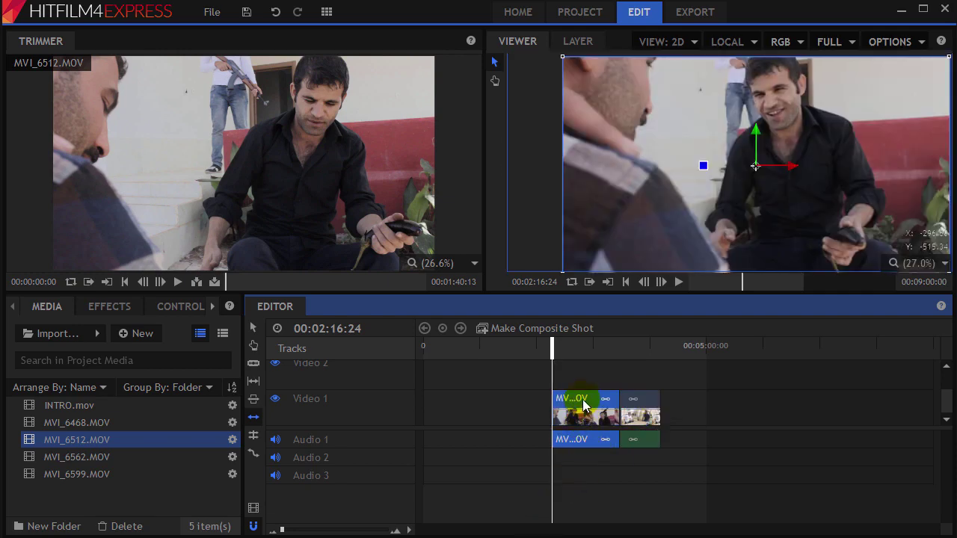
- Move MVI_6562.MOV later to leave a gap, and try shortening the end of MVI_6512.MOV with the Selection tool
left_click(646, 404)
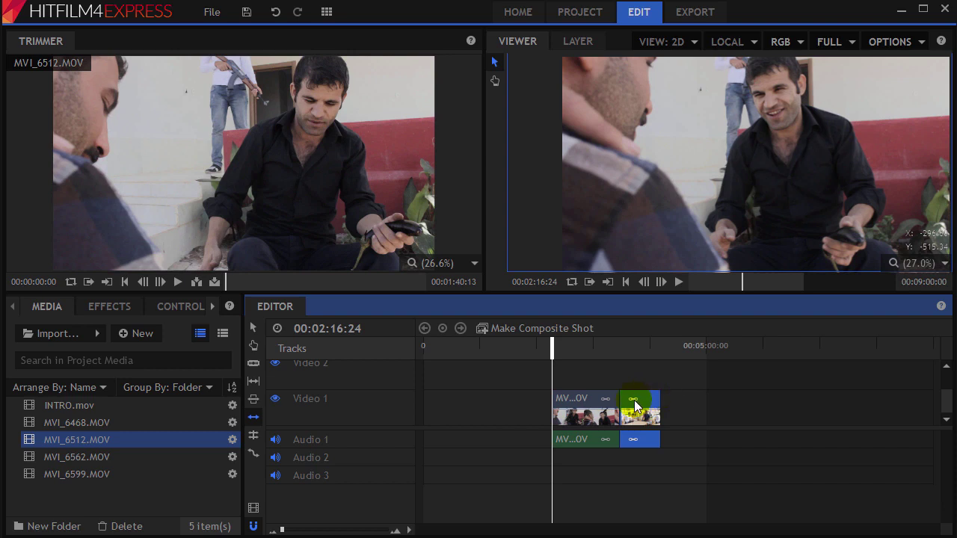
left_click_drag(633, 405, 723, 411)
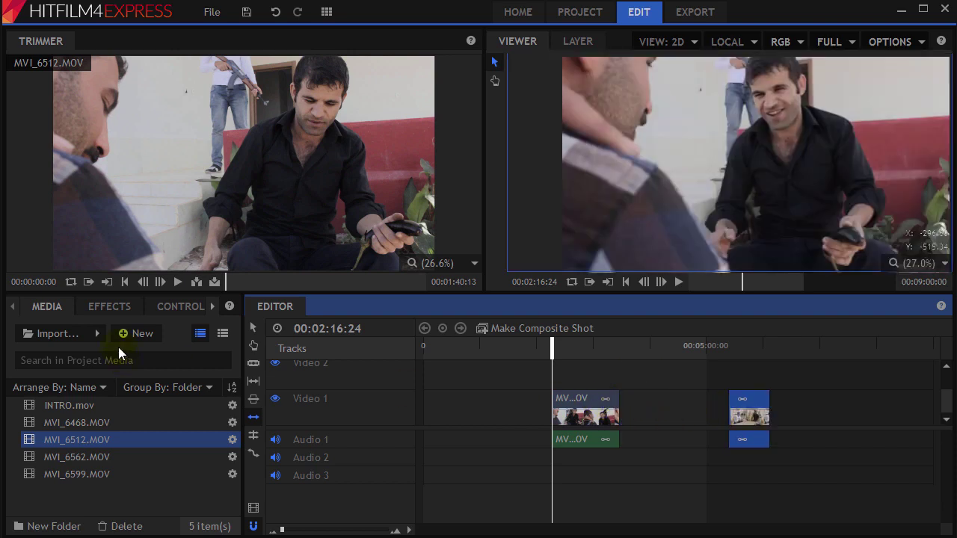
left_click(254, 329)
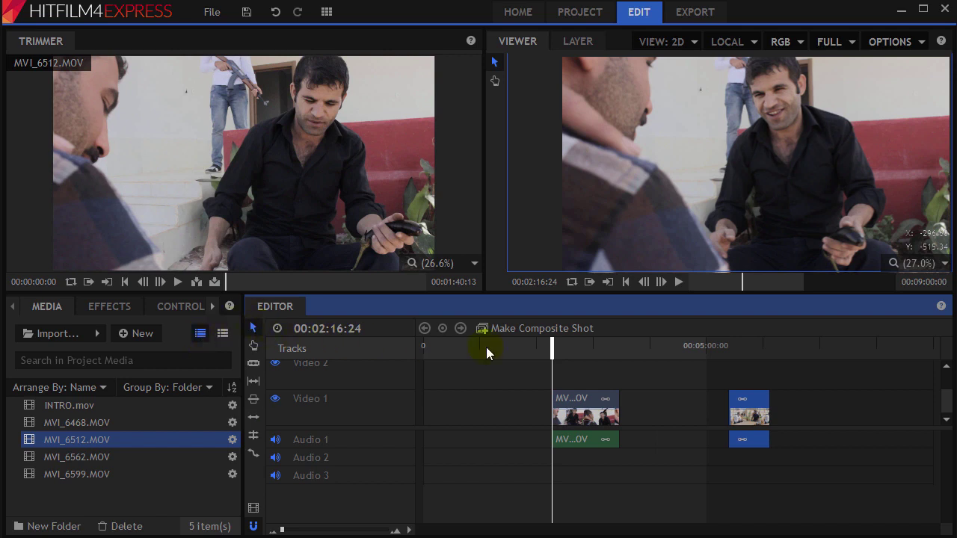
left_click(614, 400)
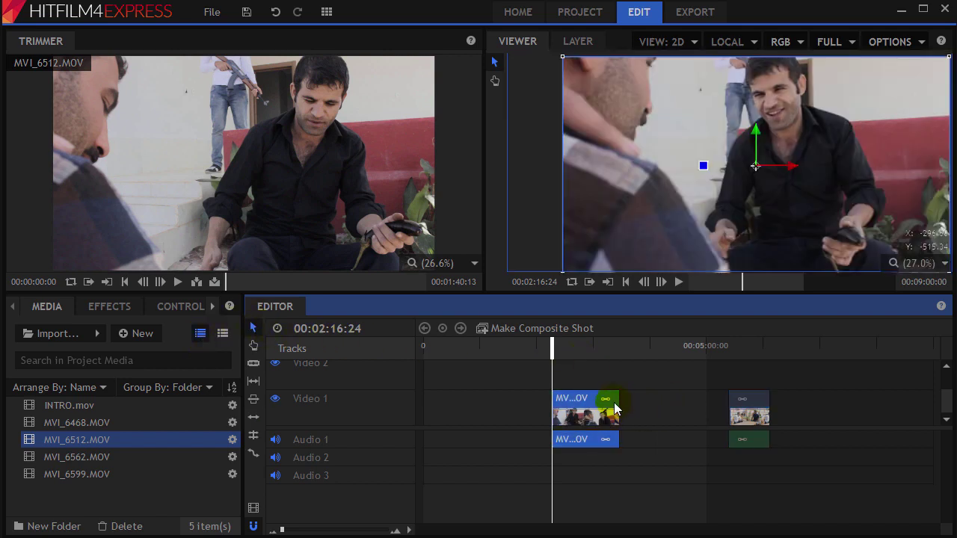
left_click_drag(618, 407, 585, 407)
key("ctrl+z")
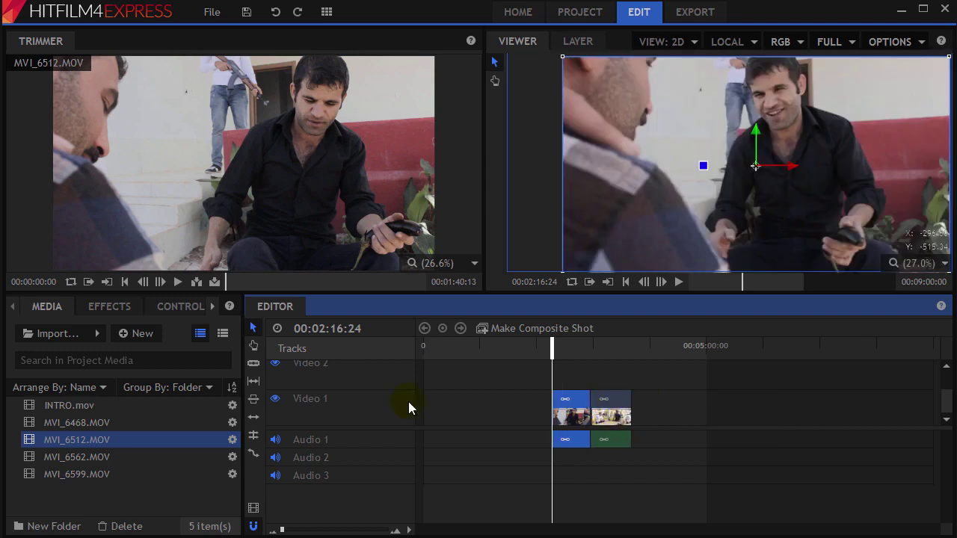
- Ripple trim the start of MVI_6562.MOV at its join with MVI_6512.MOV using the Ripple Edit tool
left_click(253, 418)
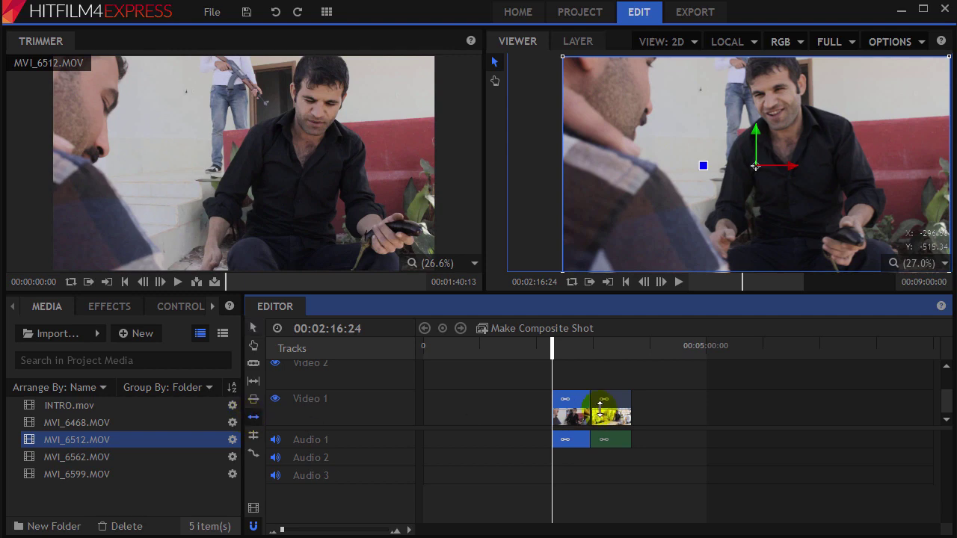
mouse_move(591, 408)
left_mouse_down()
mouse_move(614, 401)
mouse_move(591, 405)
left_mouse_up()
left_click_drag(591, 407, 595, 410)
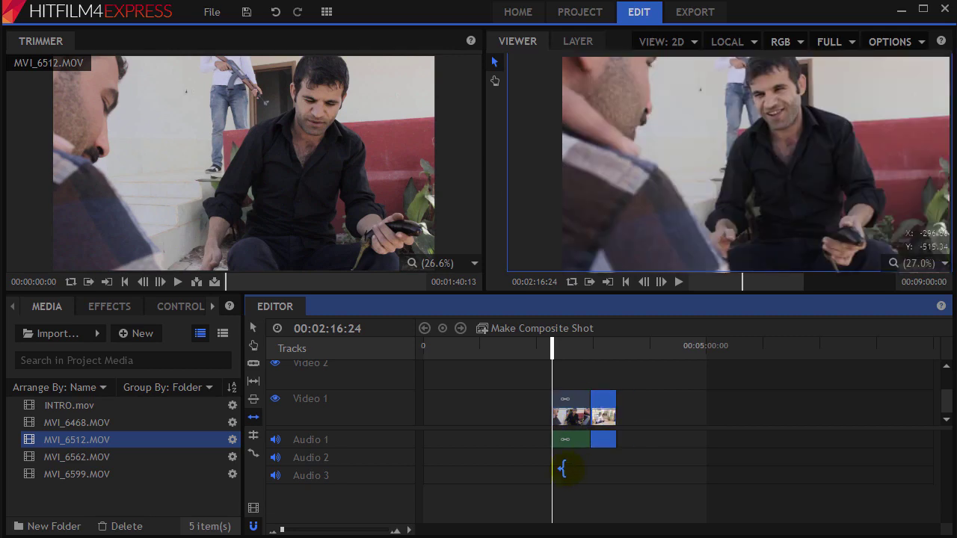
- Cut MVI_6512.MOV at 00:02:50:06 with the Slice tool
left_click(585, 344)
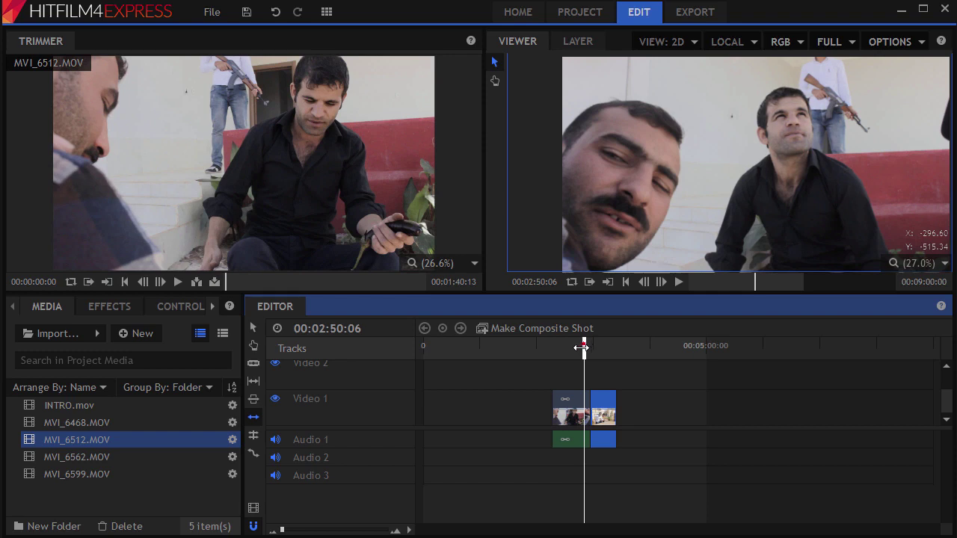
left_click(329, 529)
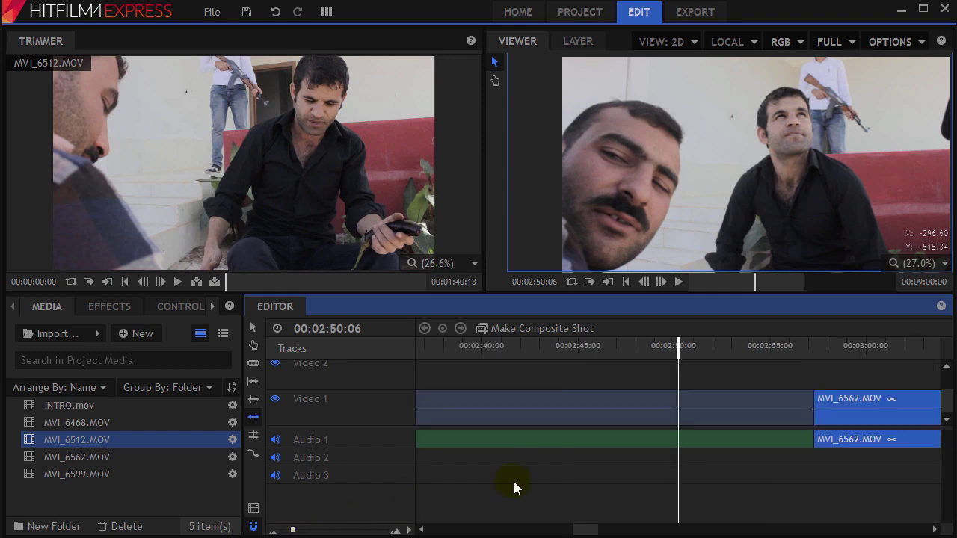
left_click(665, 408)
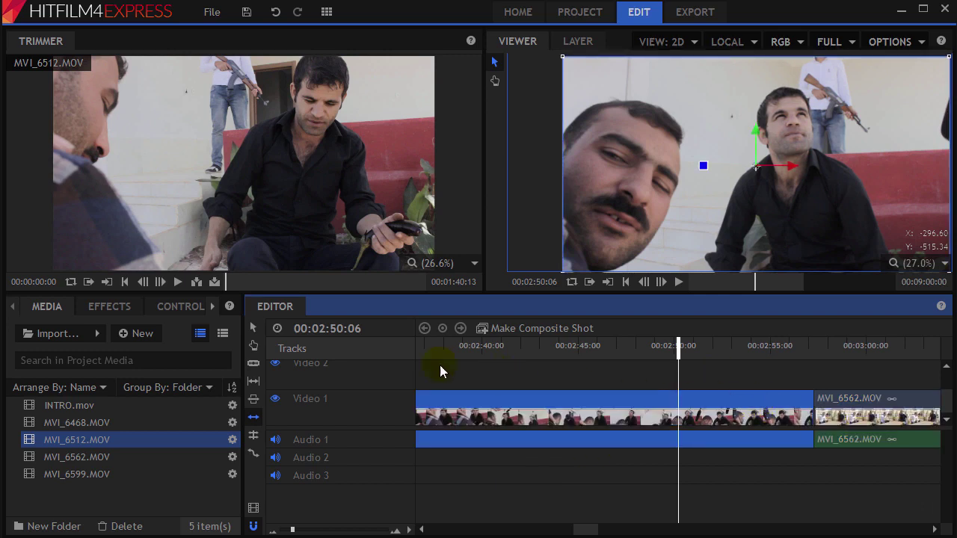
left_click(253, 363)
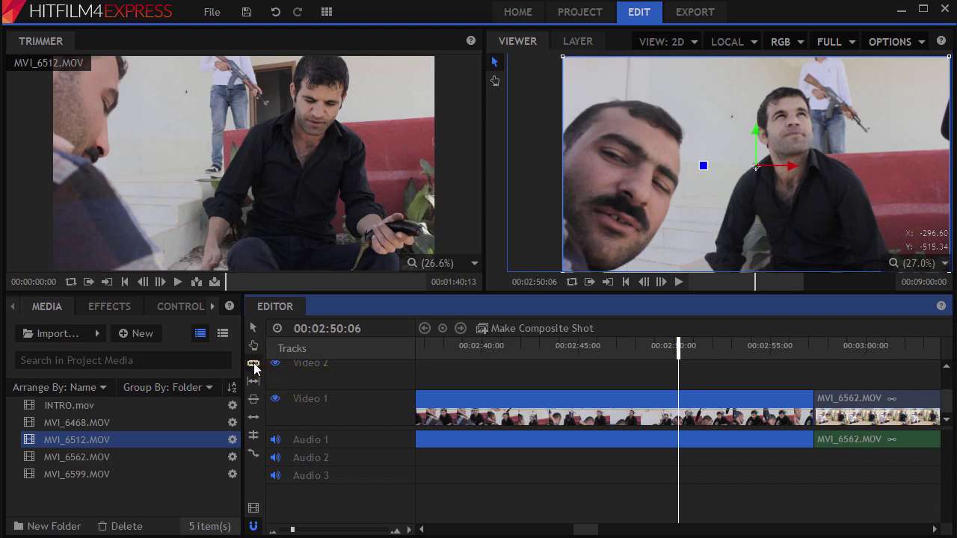
left_click(681, 412)
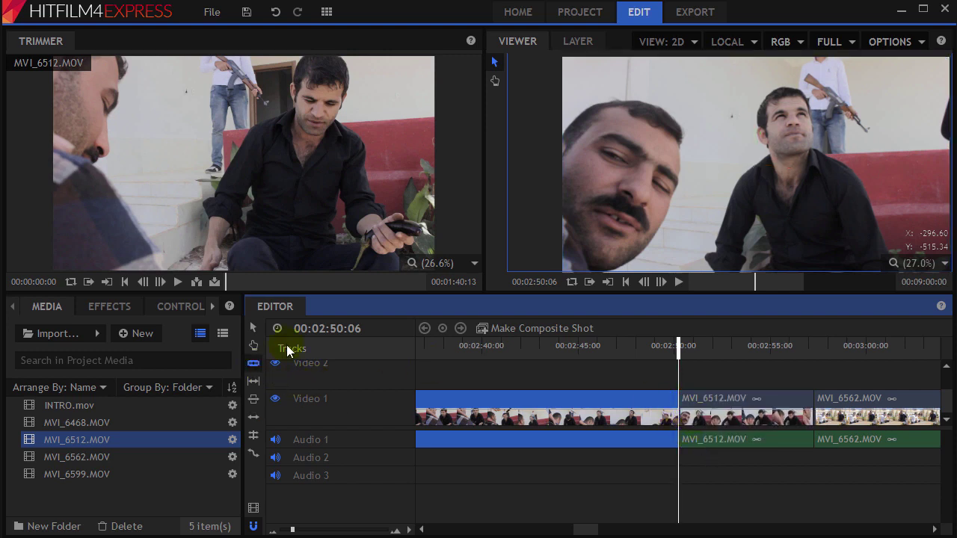
- Delete the part of MVI_6512.MOV after the cut and close the gap so MVI_6562.MOV follows directly
left_click(253, 327)
left_click(722, 402)
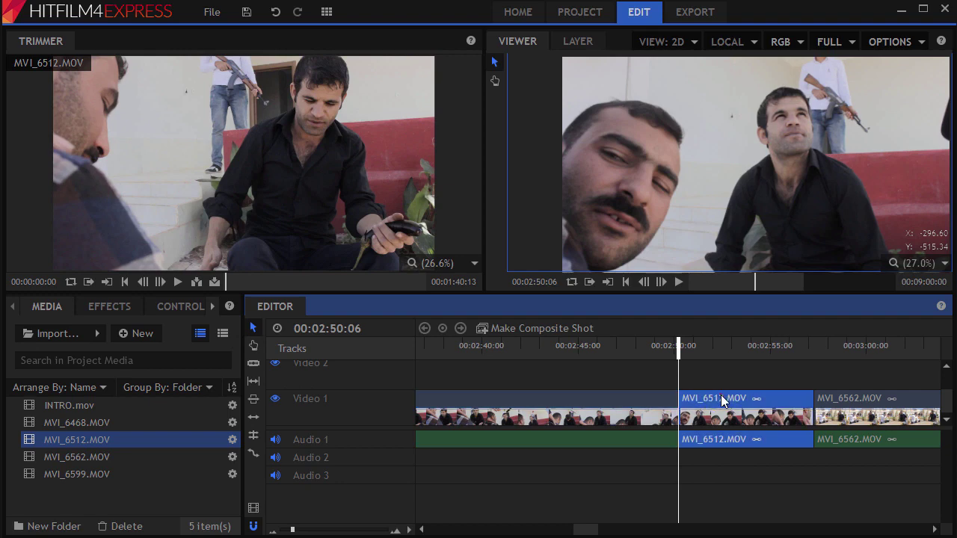
key("Delete")
left_click(722, 402)
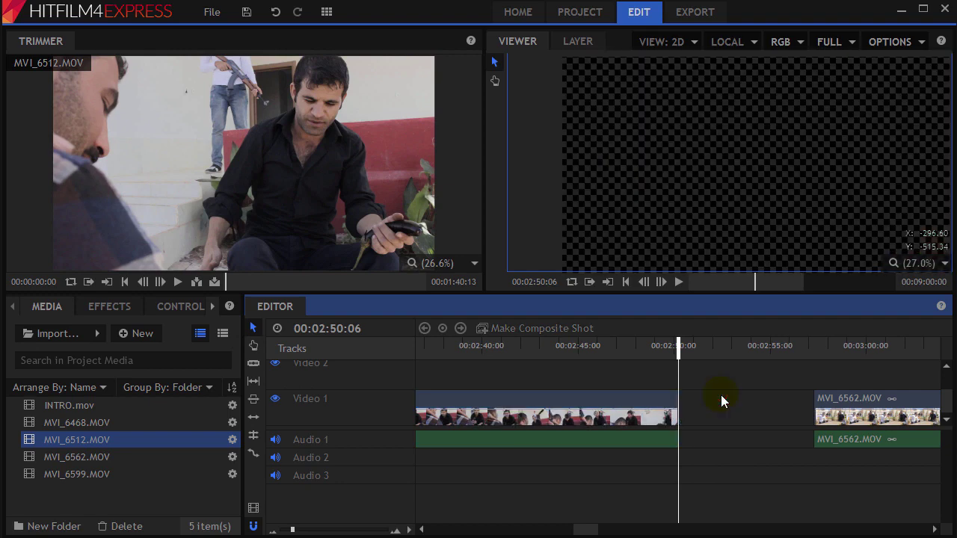
right_click(728, 415)
left_click(759, 465)
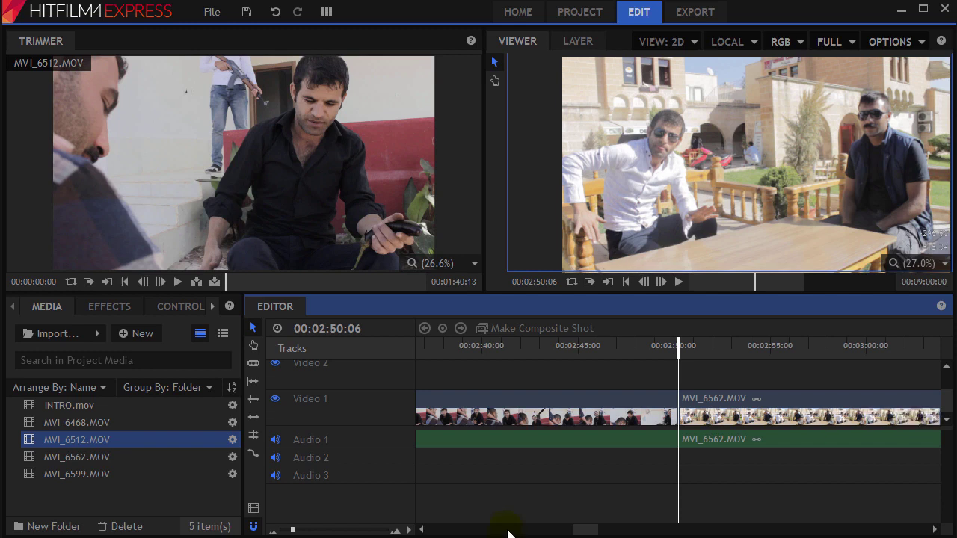
- Ripple edit the end of MVI_6512.MOV at its join with MVI_6562.MOV
scroll(554, 494, "down", 10)
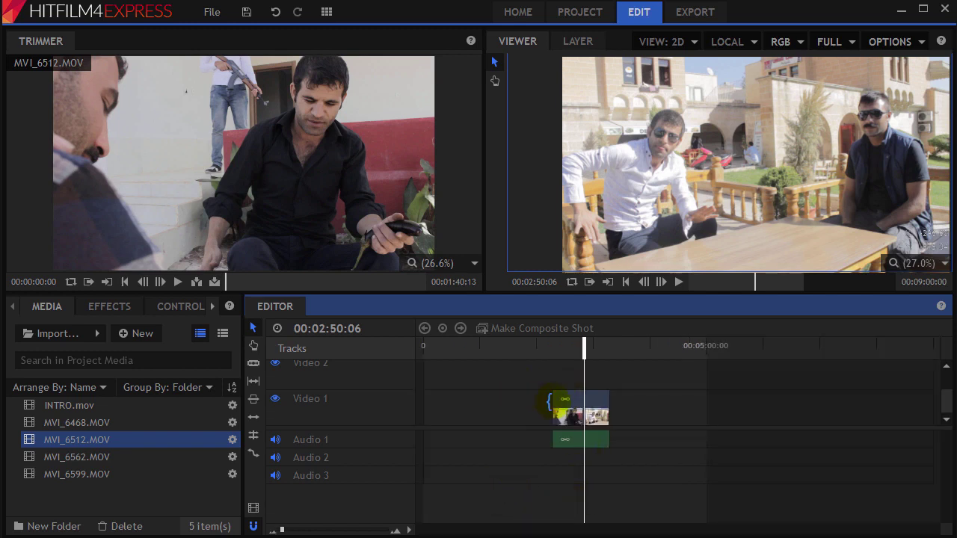
left_click(254, 418)
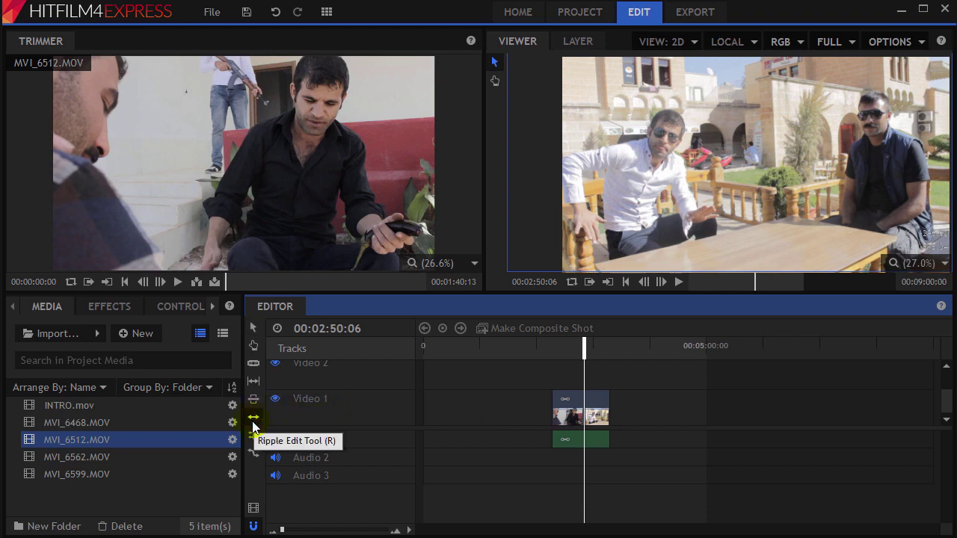
left_click(568, 411)
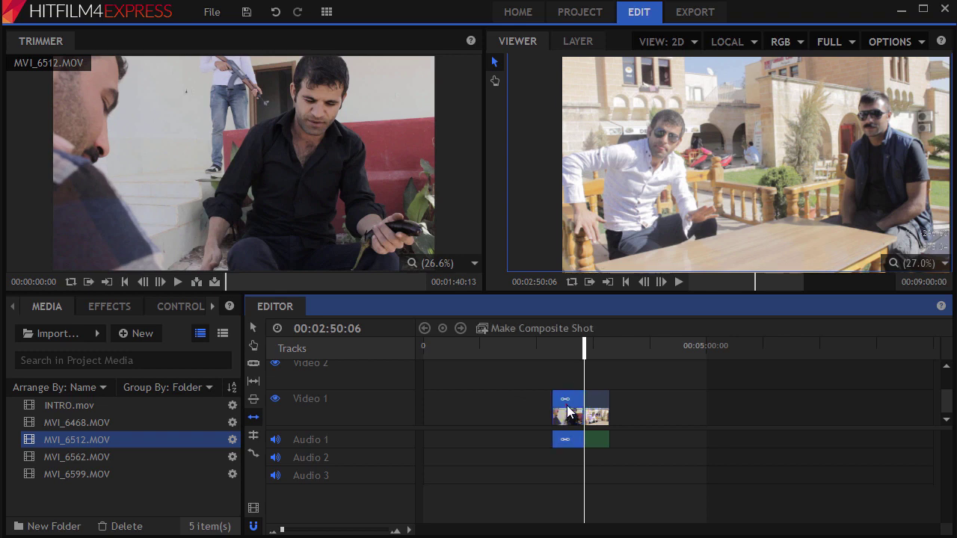
left_click(572, 408)
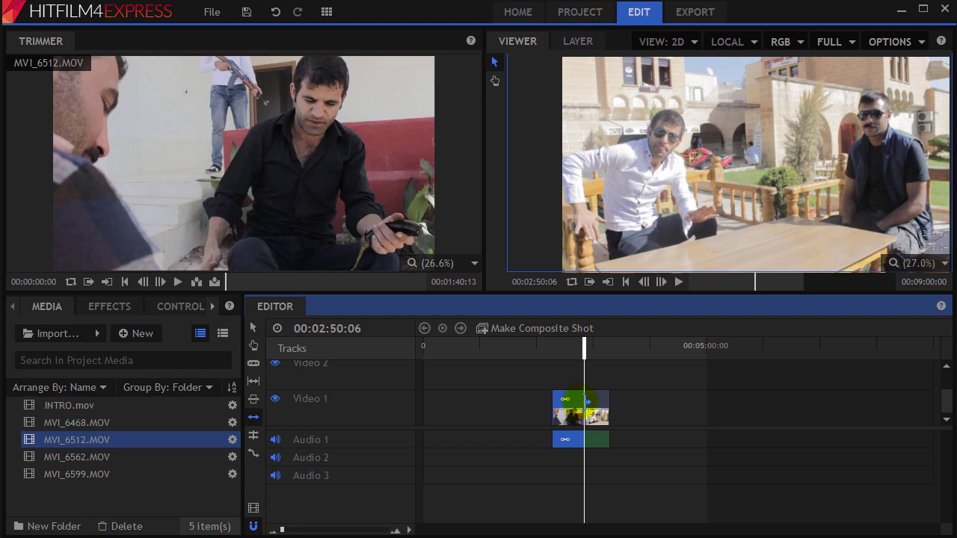
mouse_move(582, 401)
left_mouse_down()
mouse_move(570, 401)
mouse_move(596, 404)
left_mouse_up()
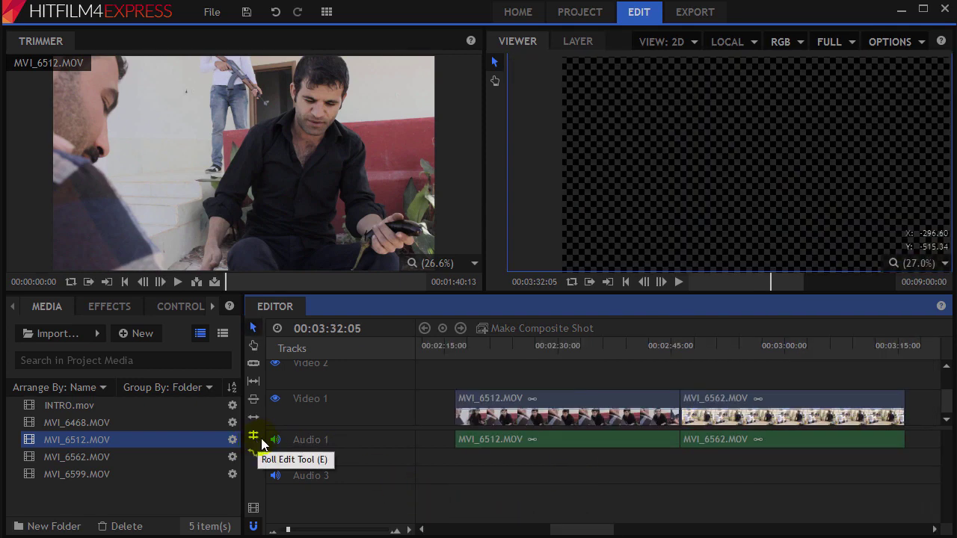
- Move the join between MVI_6512.MOV and MVI_6562.MOV earlier to about 00:02:31 with the Roll Edit tool
left_click(254, 442)
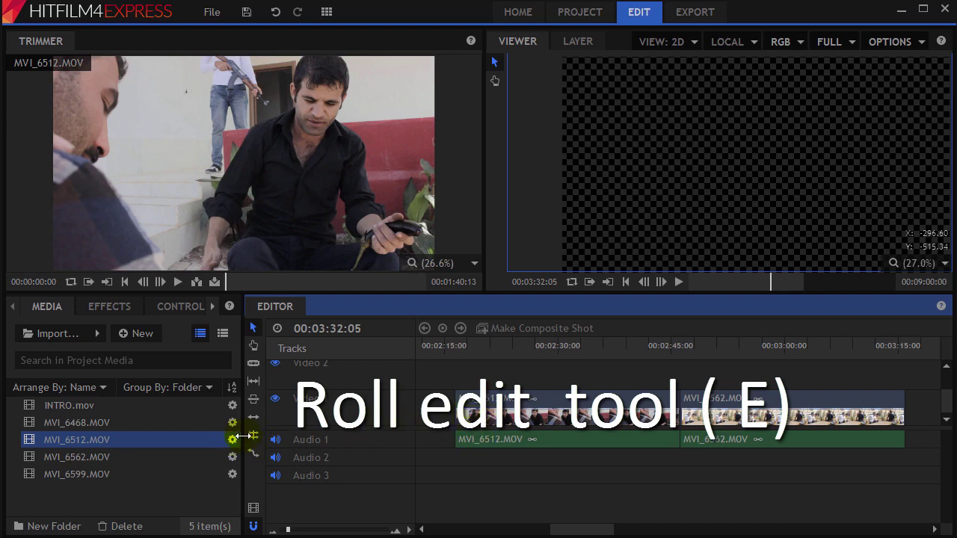
left_click(253, 436)
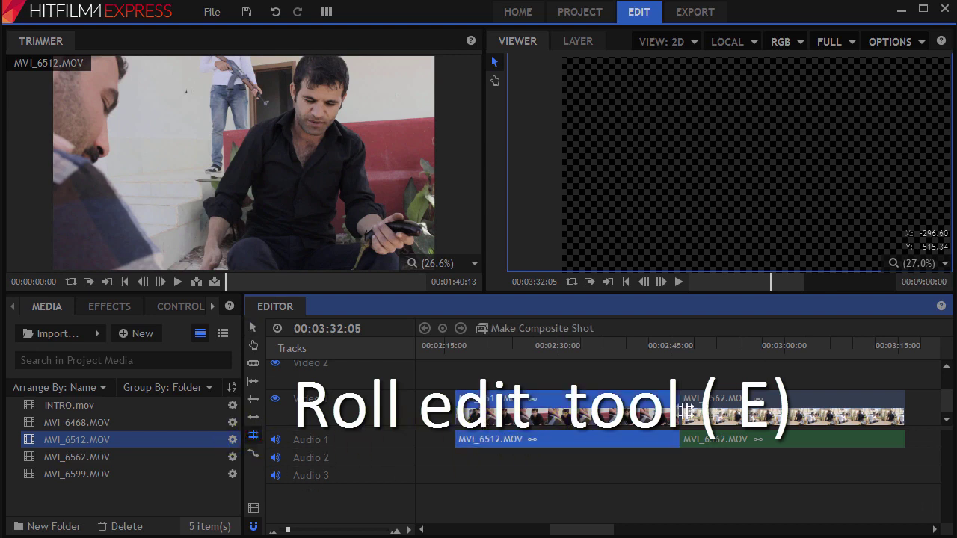
left_click(457, 347)
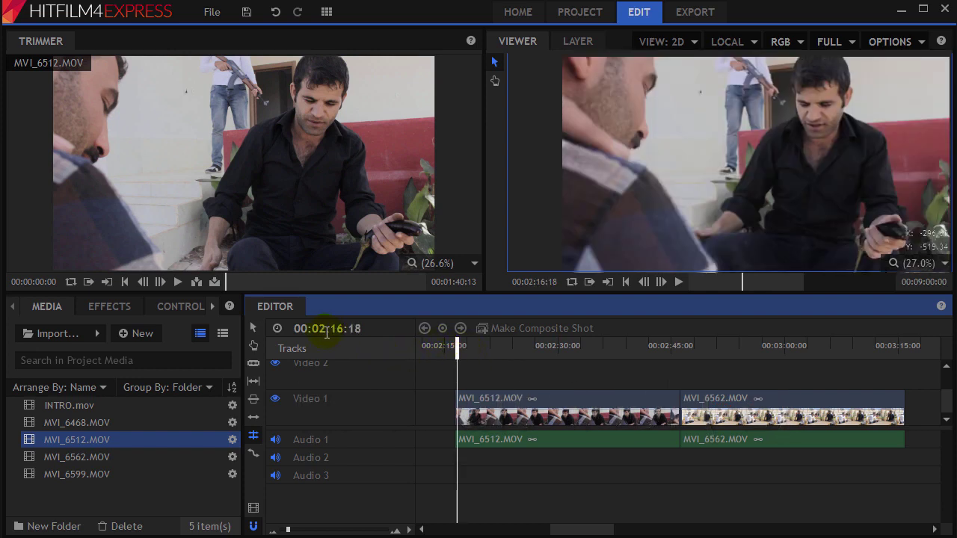
left_click(901, 348)
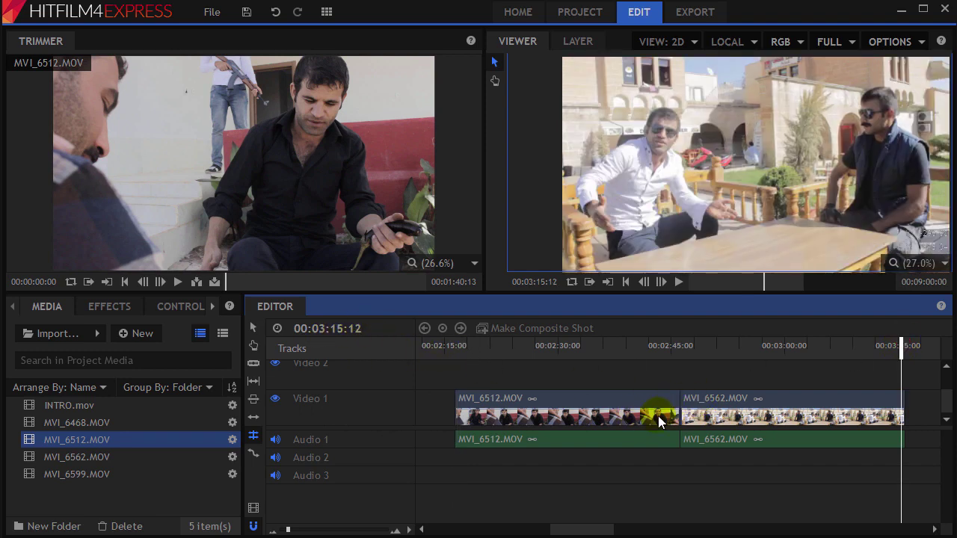
left_click_drag(680, 402, 571, 472)
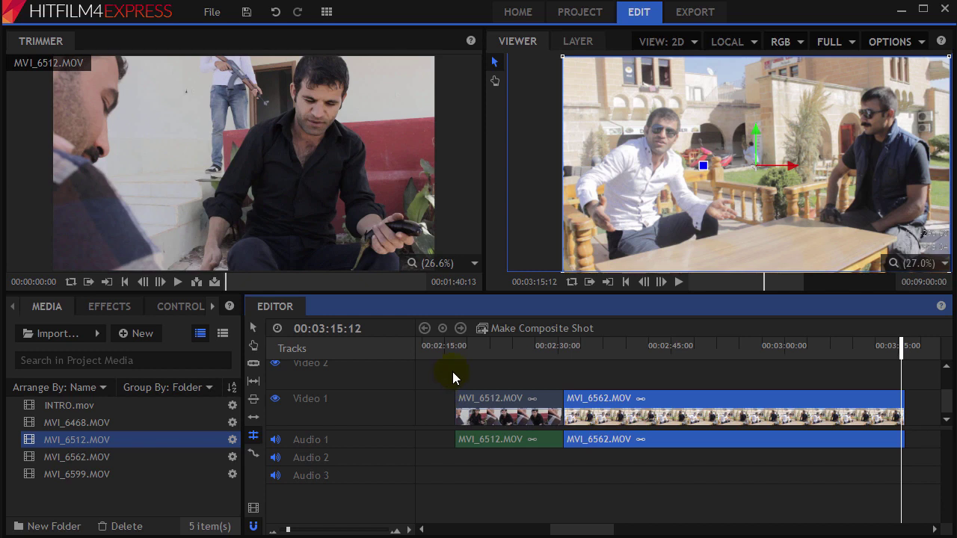
- Roll the join between MVI_6512.MOV and MVI_6562.MOV later to about 00:02:44
left_click(492, 393)
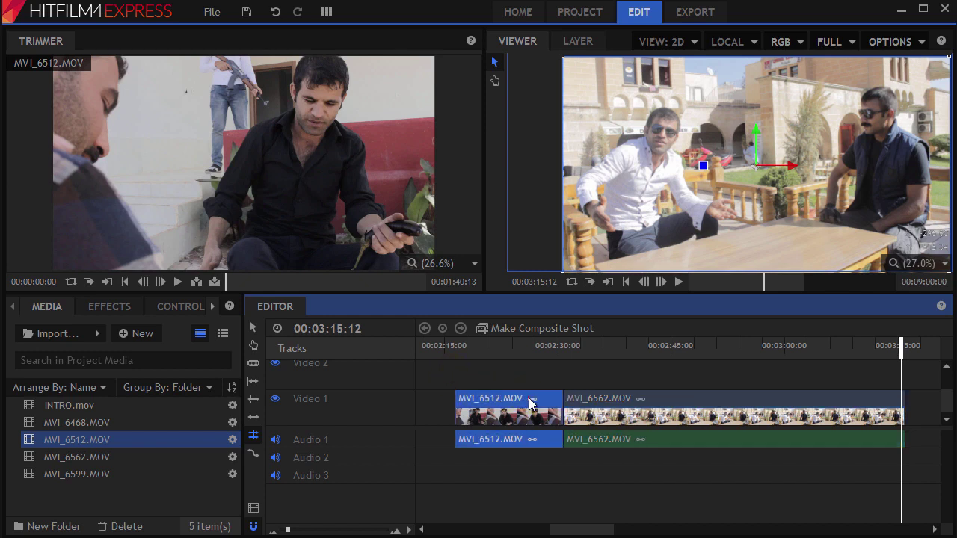
left_click_drag(563, 397, 663, 395)
left_click(579, 406)
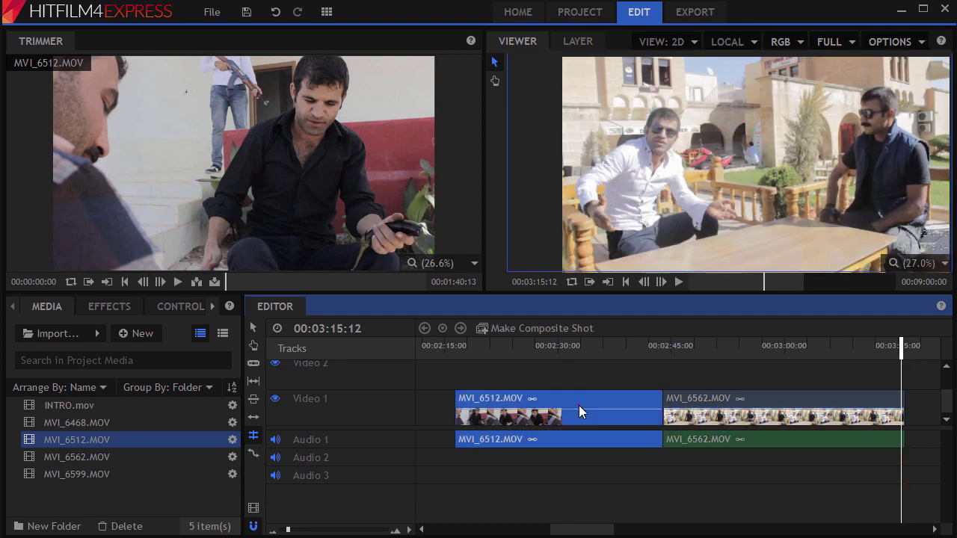
left_click(684, 414)
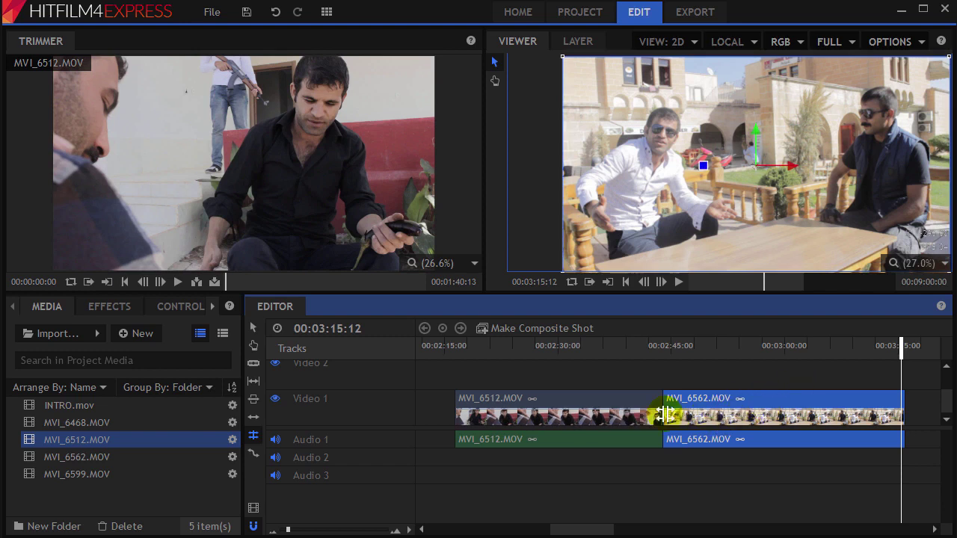
- Roll the join between the two clips back to about 00:02:40
left_click(630, 408)
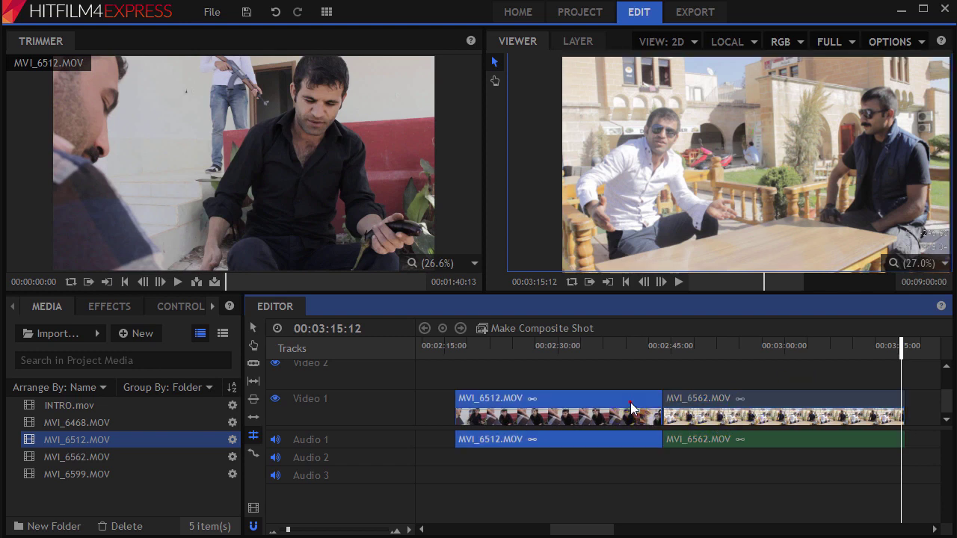
left_click_drag(661, 411, 626, 443)
left_click(595, 398)
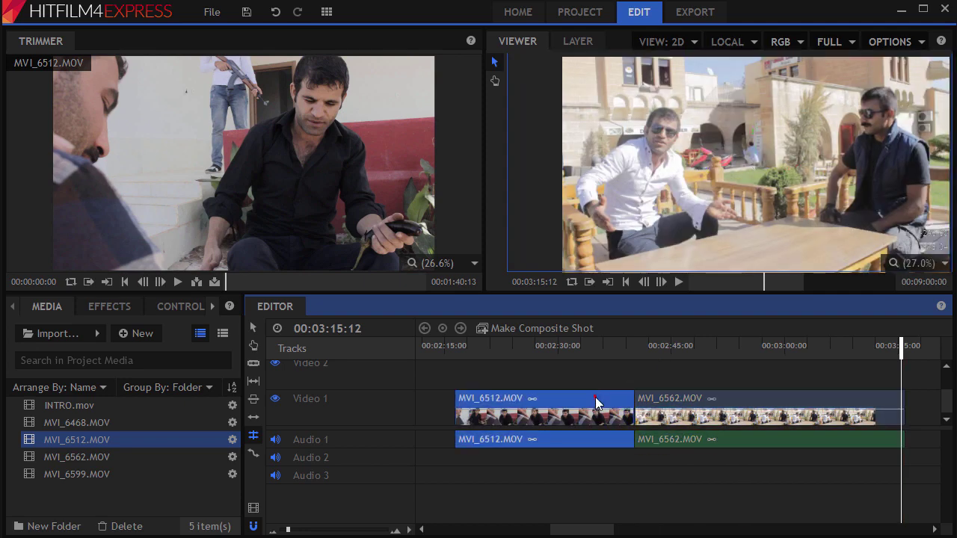
- Place the playhead at 00:02:38:12 and roll the join between the two clips to it
left_click(621, 346)
left_click(655, 395)
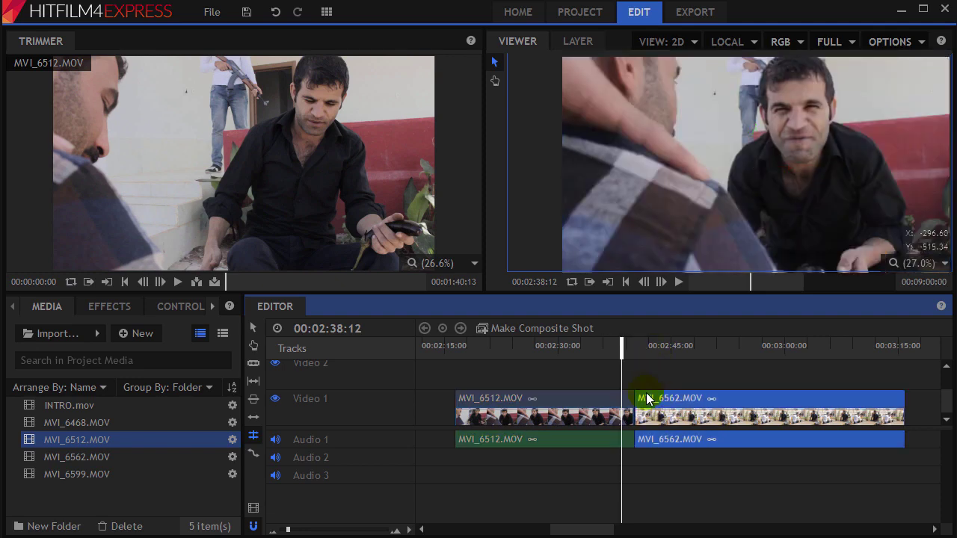
left_click_drag(636, 402, 623, 404)
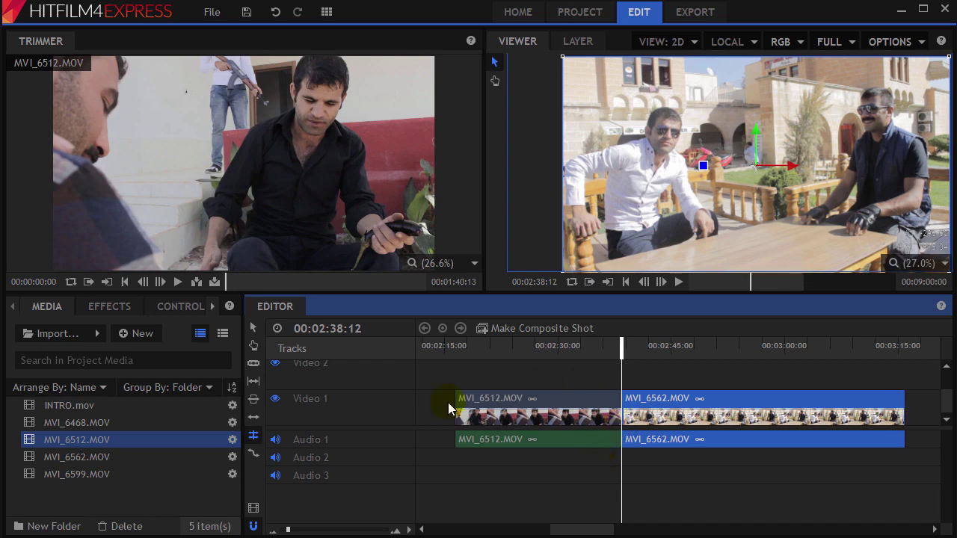
- Switch to the Selection tool and delete MVI_6562.MOV from the timeline
left_click(254, 328)
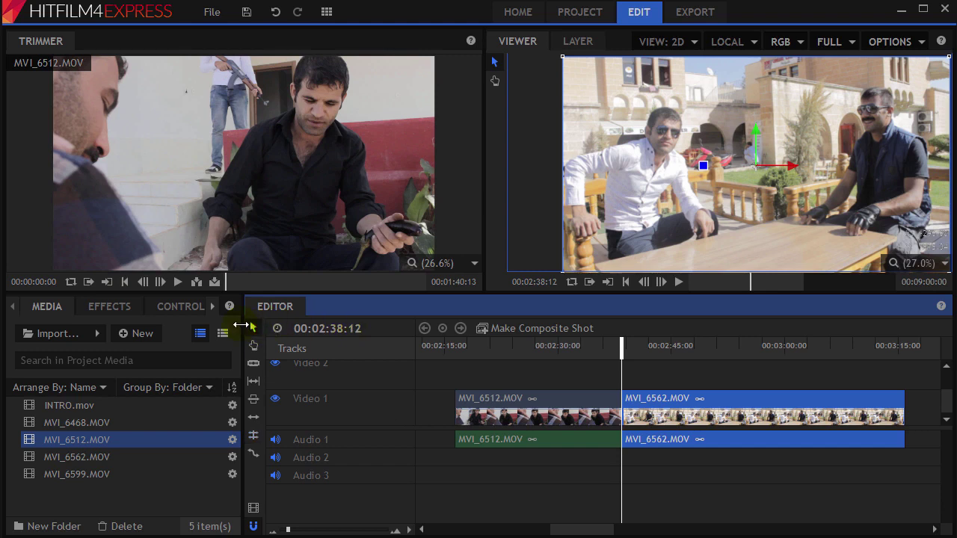
left_click(623, 425)
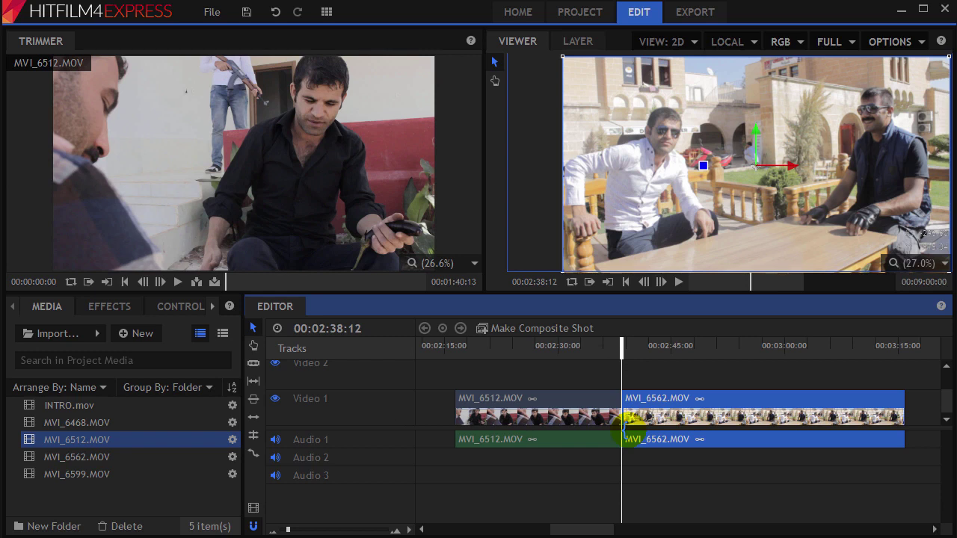
left_click(253, 400)
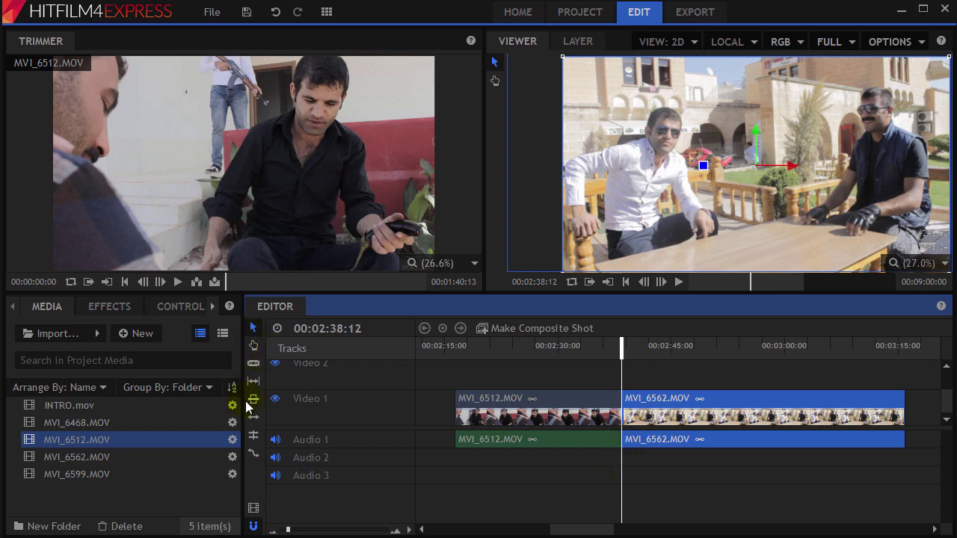
left_click(254, 454)
key("Delete")
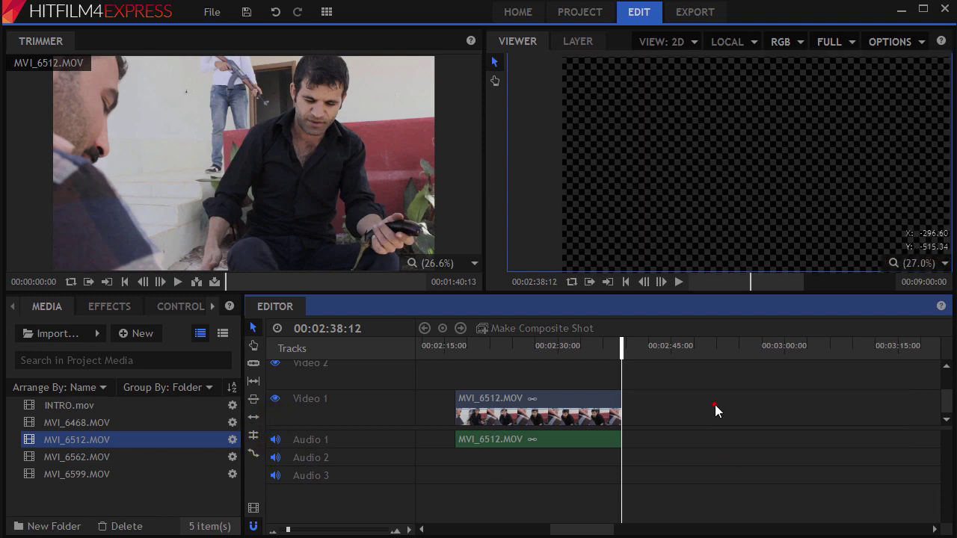
- Activate the Rate Stretch tool and move MVI_6512.MOV to the start of the timeline
left_click(469, 430)
left_click(249, 454)
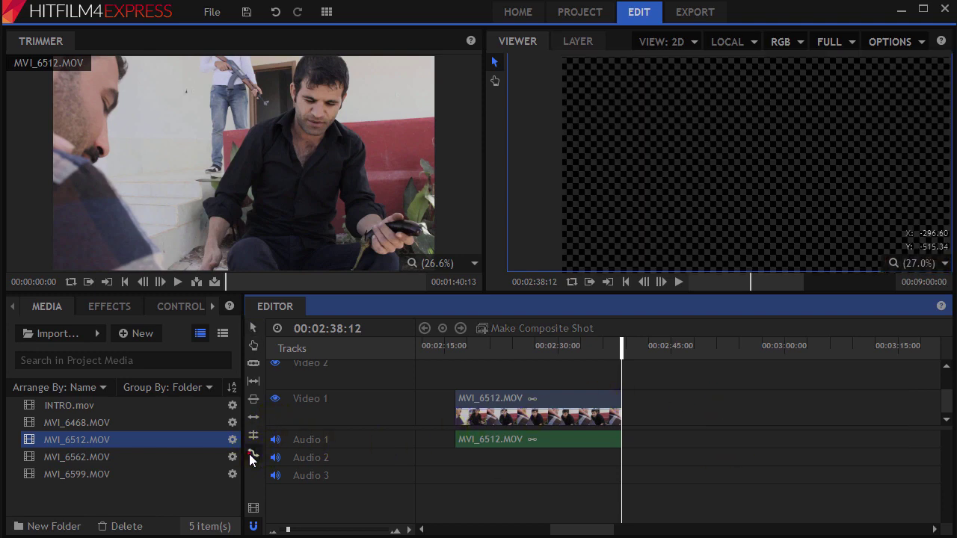
left_click(250, 454)
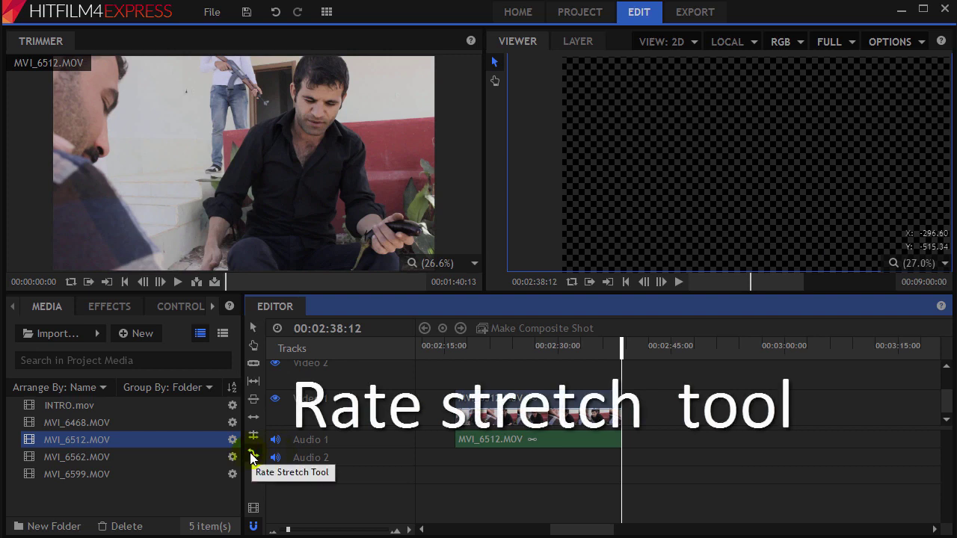
left_click(254, 454)
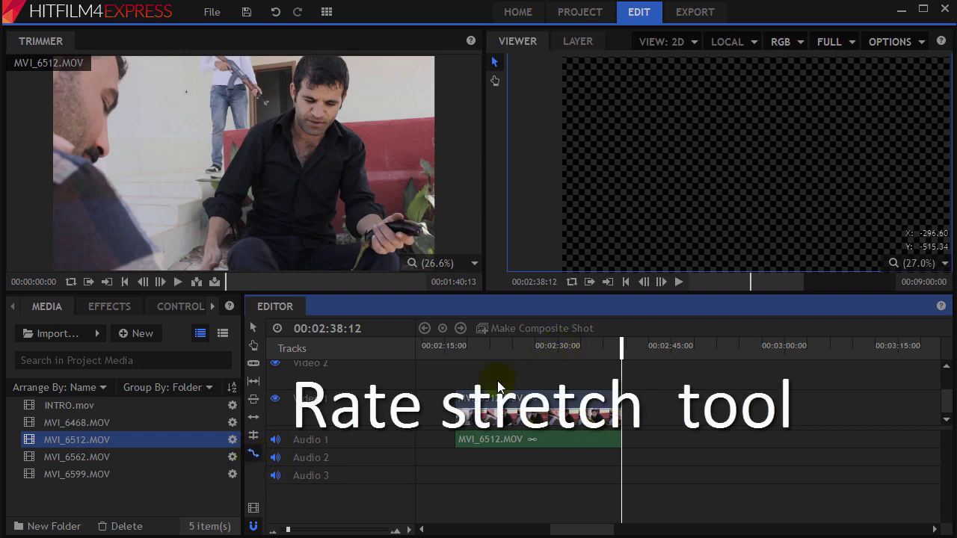
left_click(288, 531)
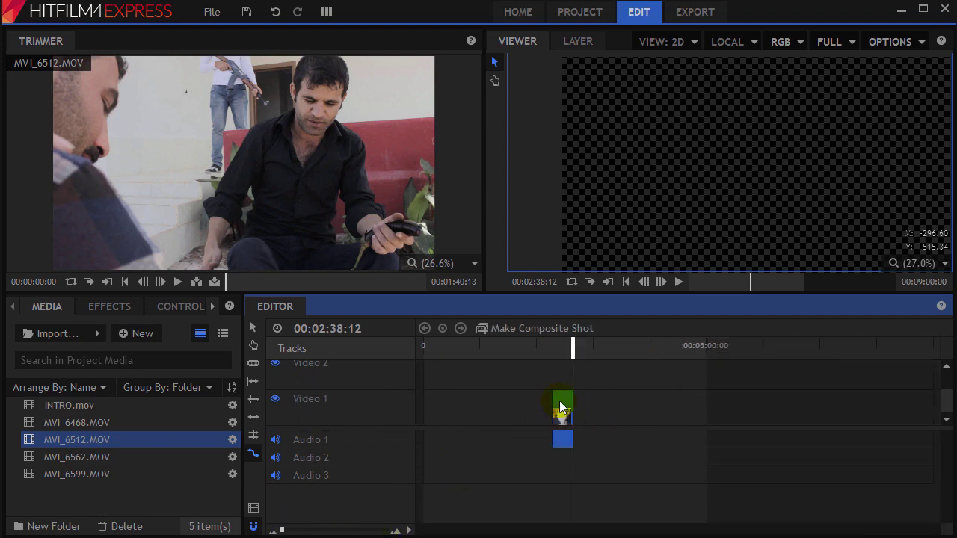
left_click_drag(560, 406, 382, 406)
left_click_drag(555, 408, 430, 408)
- Play MVI_6512.MOV in the viewer from 00:00:00:00 to check its speed
left_click_drag(437, 349, 393, 349)
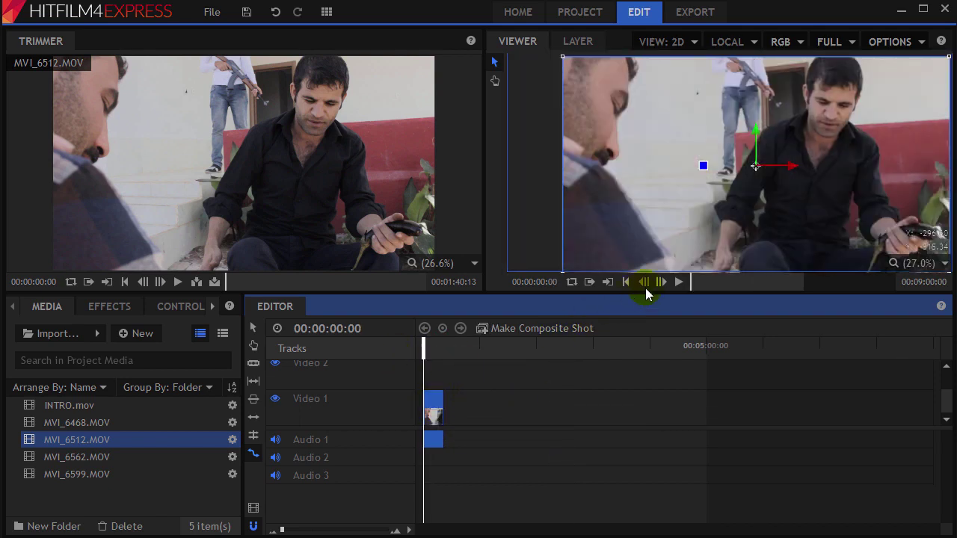
left_click(677, 282)
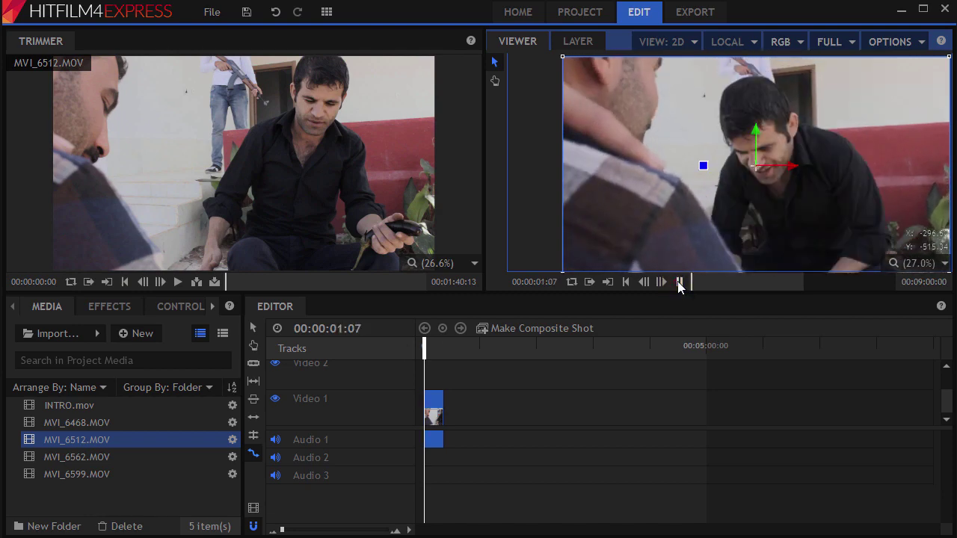
- Stop playback, place the full-length MVI_6512.MOV from the media list at the start of Video 1, and play it briefly
left_click(679, 283)
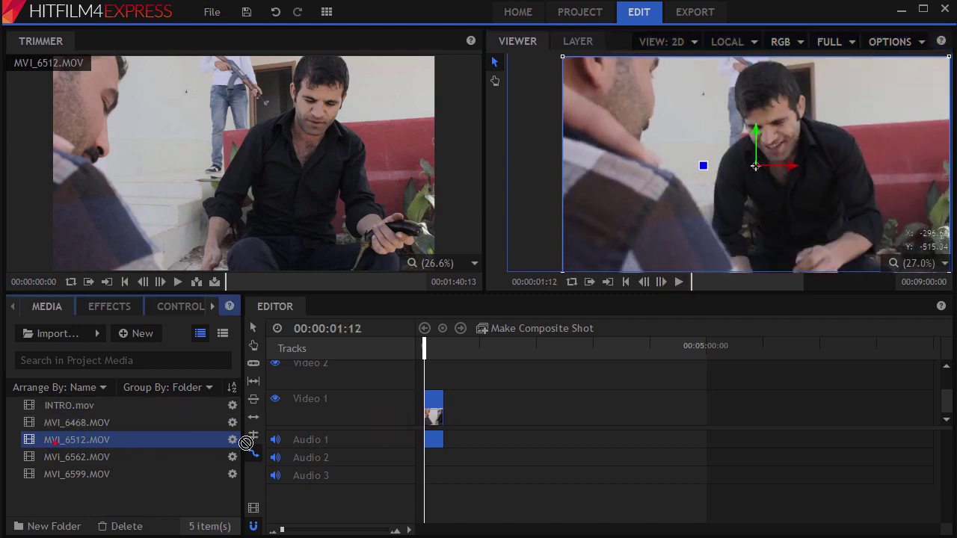
left_click_drag(246, 443, 428, 422)
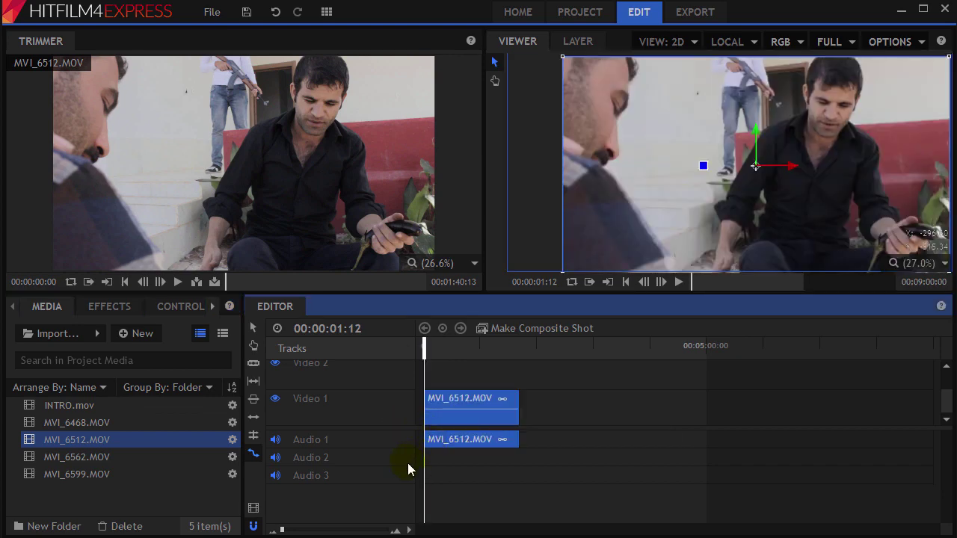
key("space")
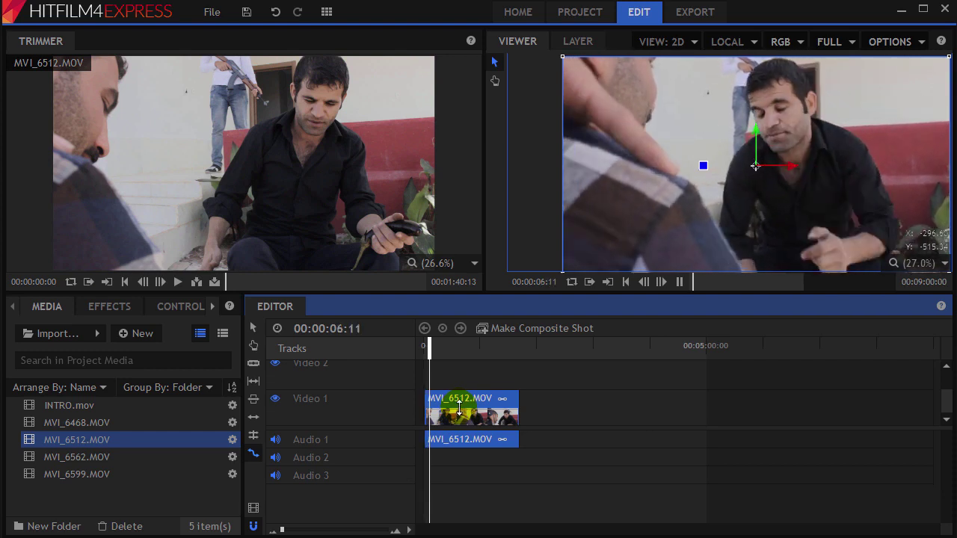
key("space")
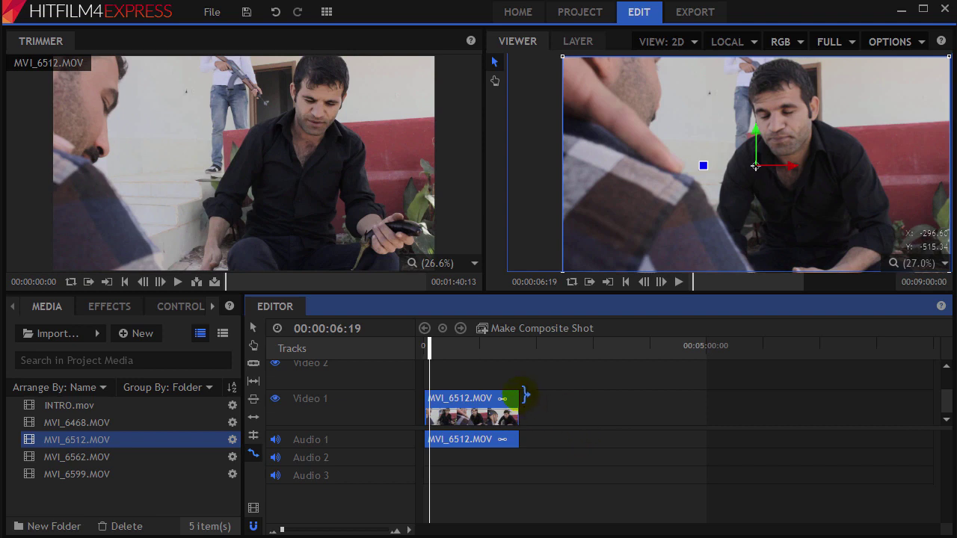
- Rate stretch the end of MVI_6512.MOV to about two and a half times its length and play it from around 00:01:46:22
left_click_drag(516, 398, 659, 399)
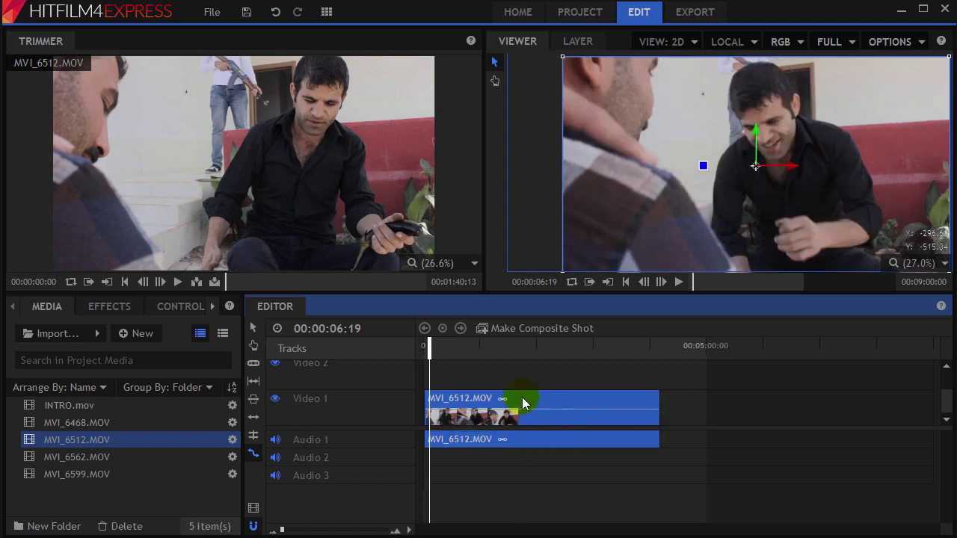
left_click(525, 344)
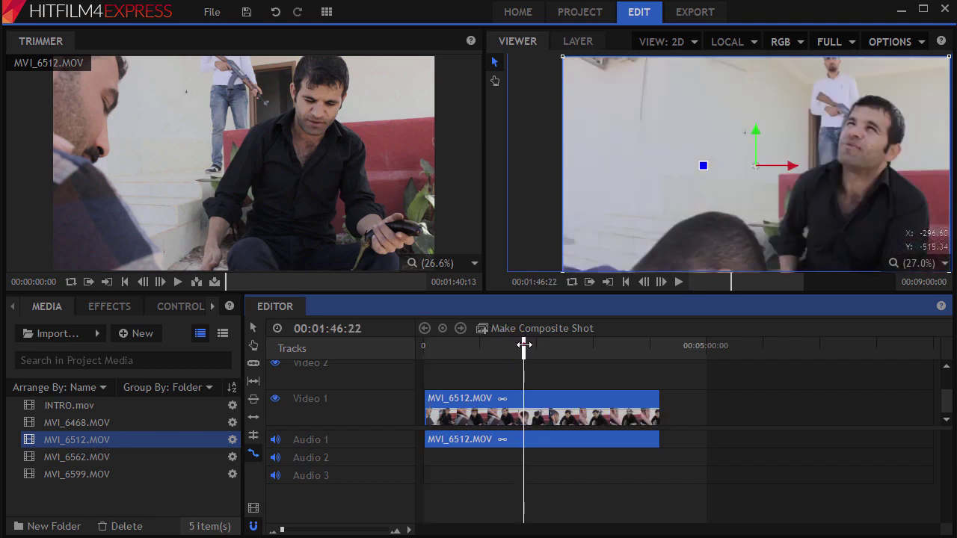
left_click(524, 344)
left_click(533, 402)
left_click(680, 282)
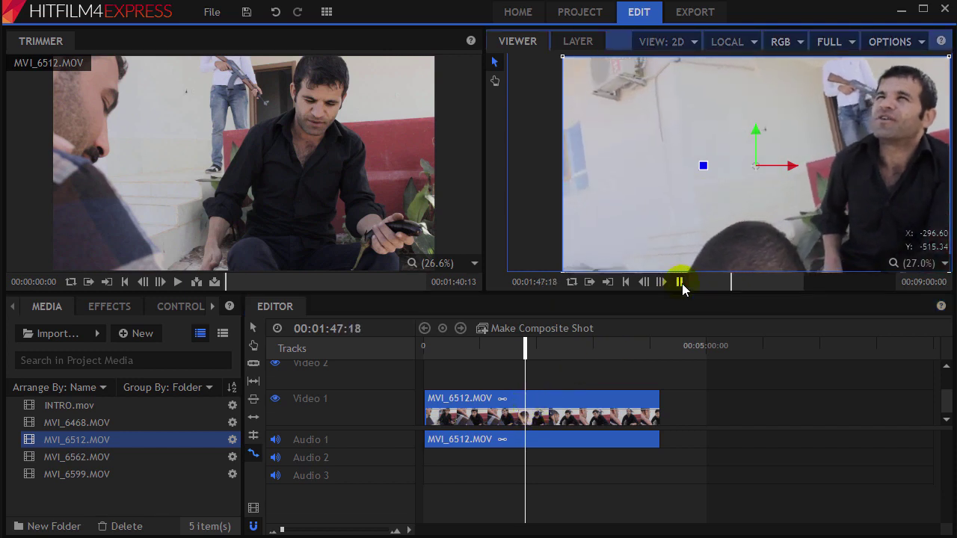
left_click(680, 283)
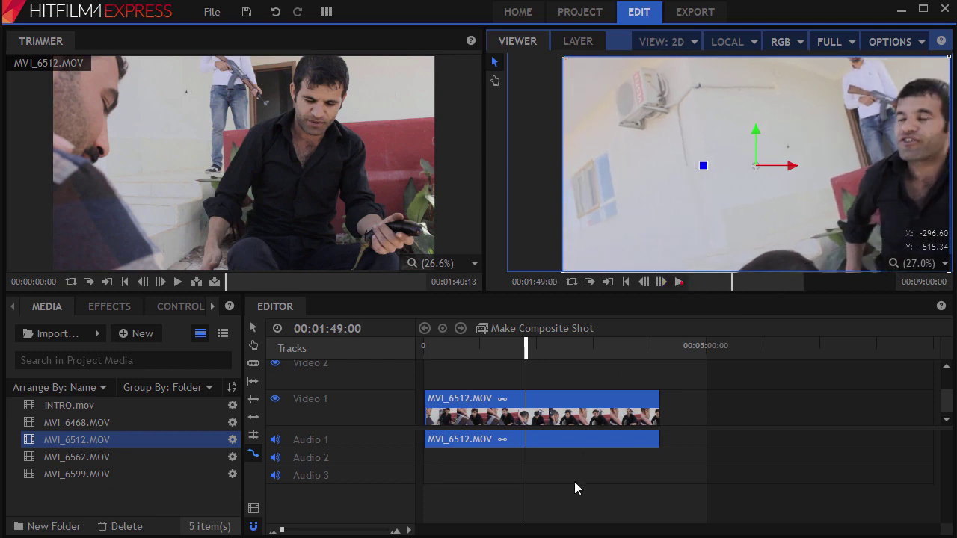
- Rate stretch MVI_6512.MOV down to about a quarter of its current length and play it from 00:00:00:00
left_click(655, 401)
left_click_drag(660, 399, 486, 404)
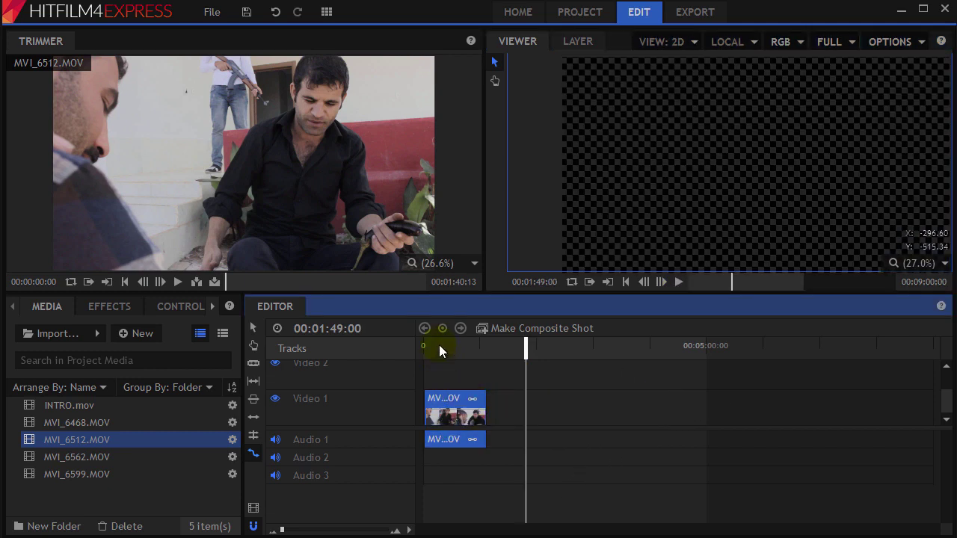
left_click_drag(439, 347, 408, 351)
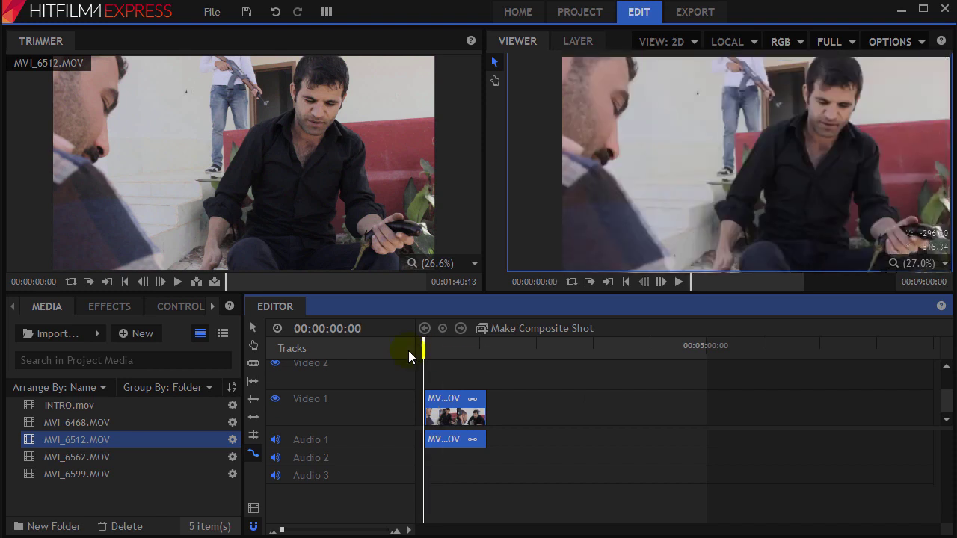
key("space")
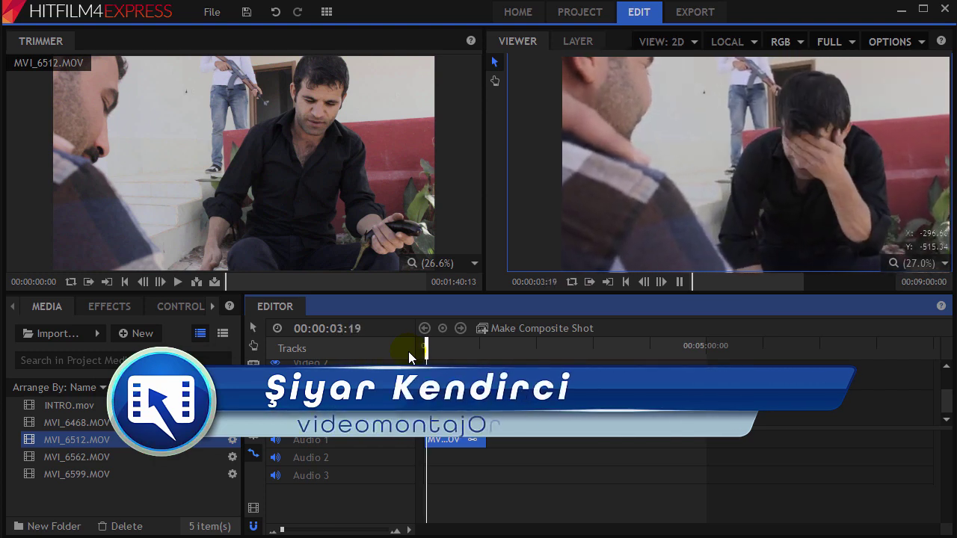
key("space")
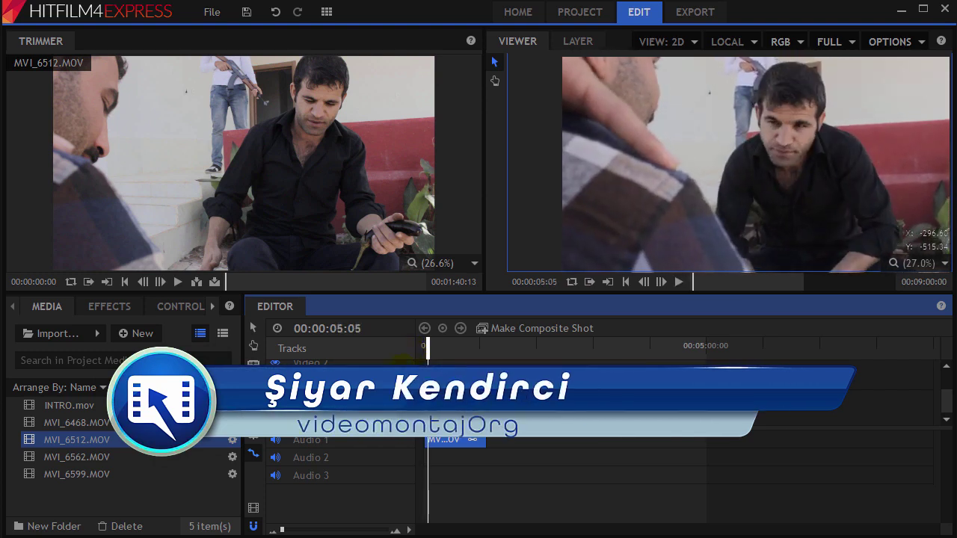
left_click(253, 454)
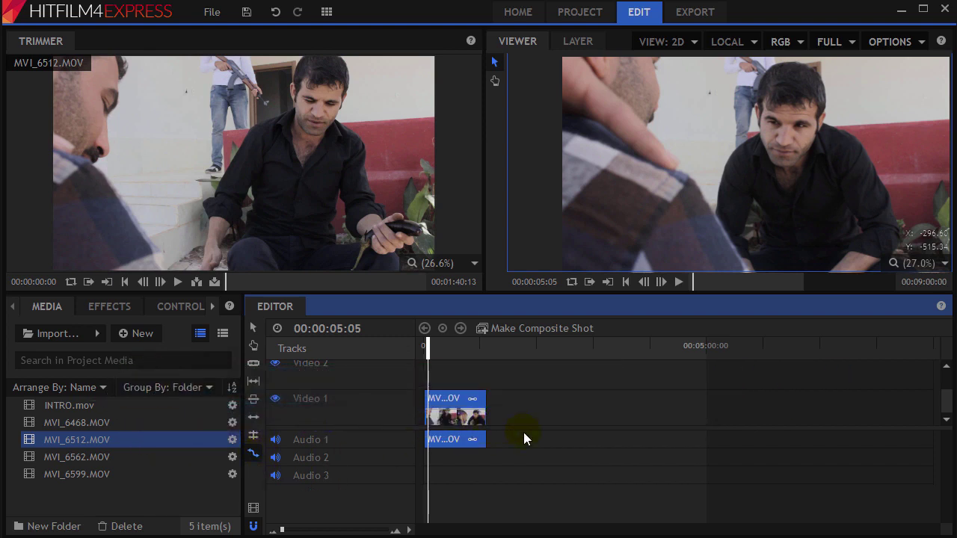